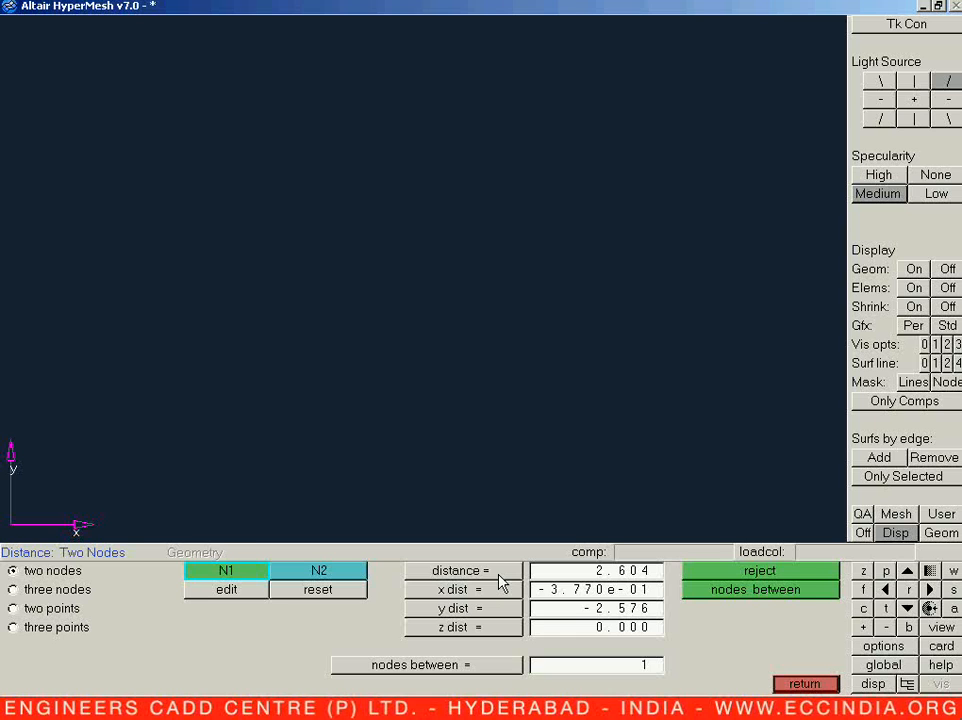
# Start creating nodes on the plane normal to the z-axis, with the base point at 0, 0, 0
pyautogui.press('F8')
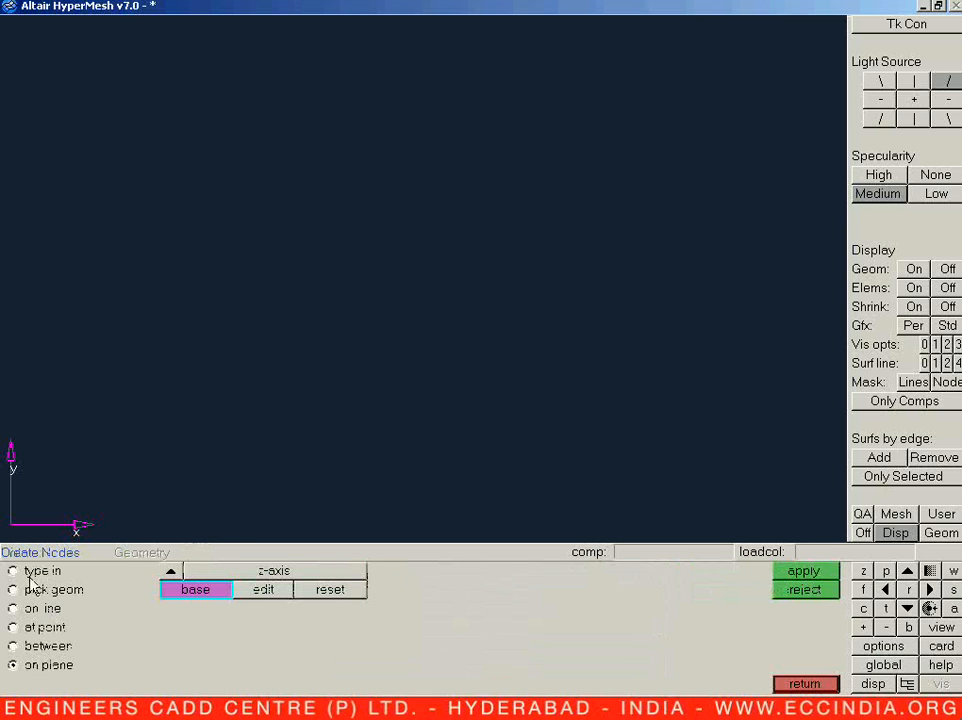
pyautogui.click(261, 598)
pyautogui.click(676, 628)
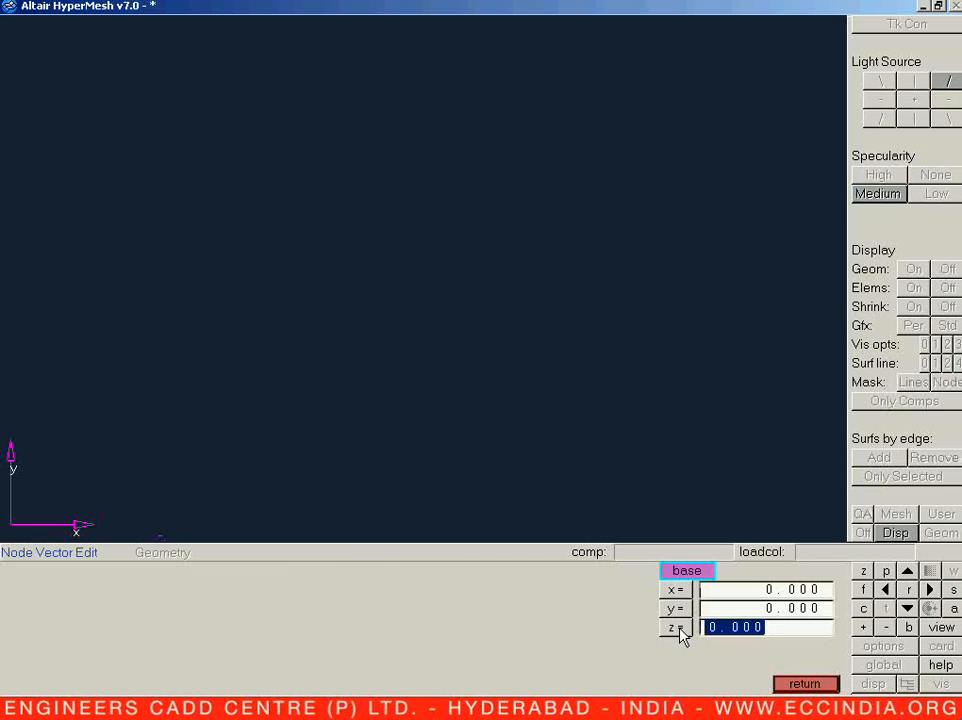
pyautogui.click(790, 685)
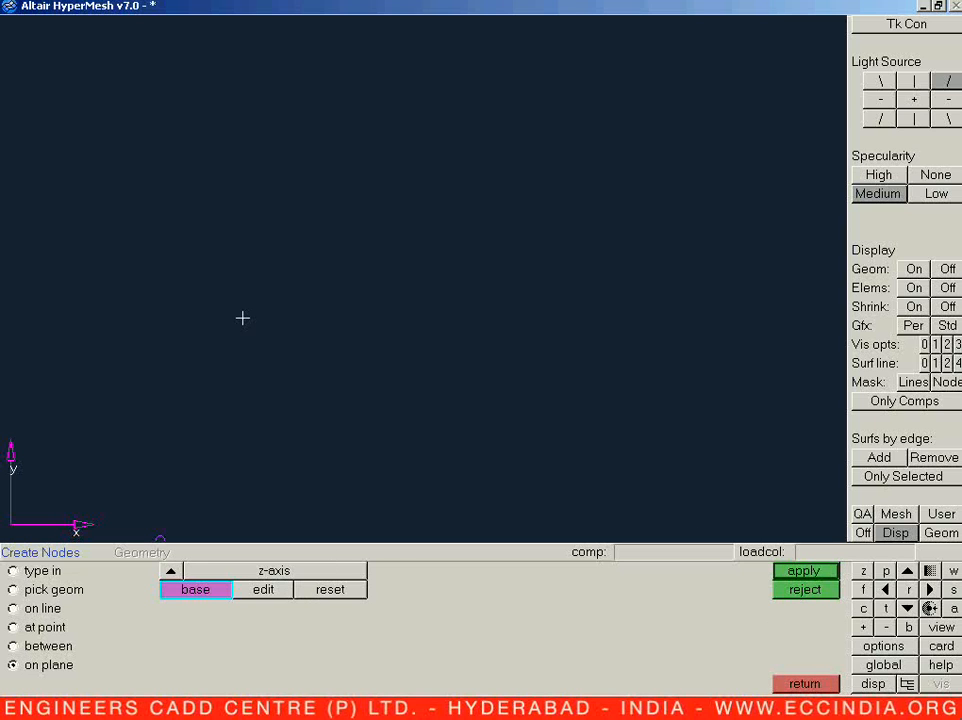
# Place thirteen nodes freehand on the plane, scattered across the whole graphics area, and finish node creation
pyautogui.click(790, 574)
pyautogui.click(148, 309)
pyautogui.click(183, 209)
pyautogui.click(273, 189)
pyautogui.click(329, 248)
pyautogui.click(333, 328)
pyautogui.click(408, 139)
pyautogui.click(551, 129)
pyautogui.click(699, 150)
pyautogui.click(479, 396)
pyautogui.click(605, 393)
pyautogui.click(688, 385)
pyautogui.click(57, 154)
pyautogui.click(109, 483)
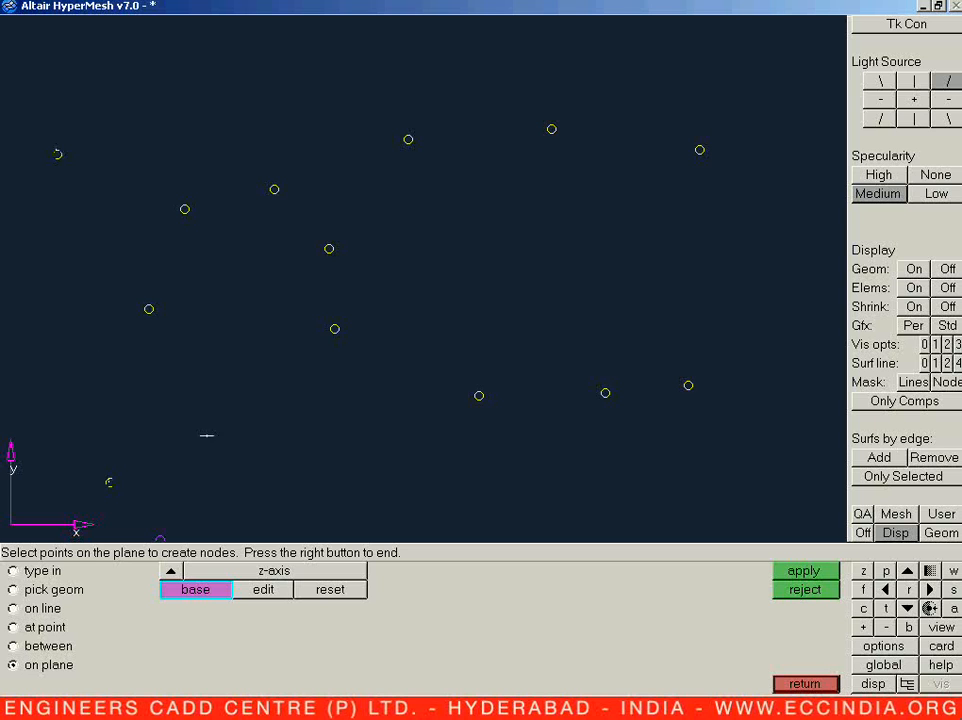
pyautogui.rightClick(213, 450)
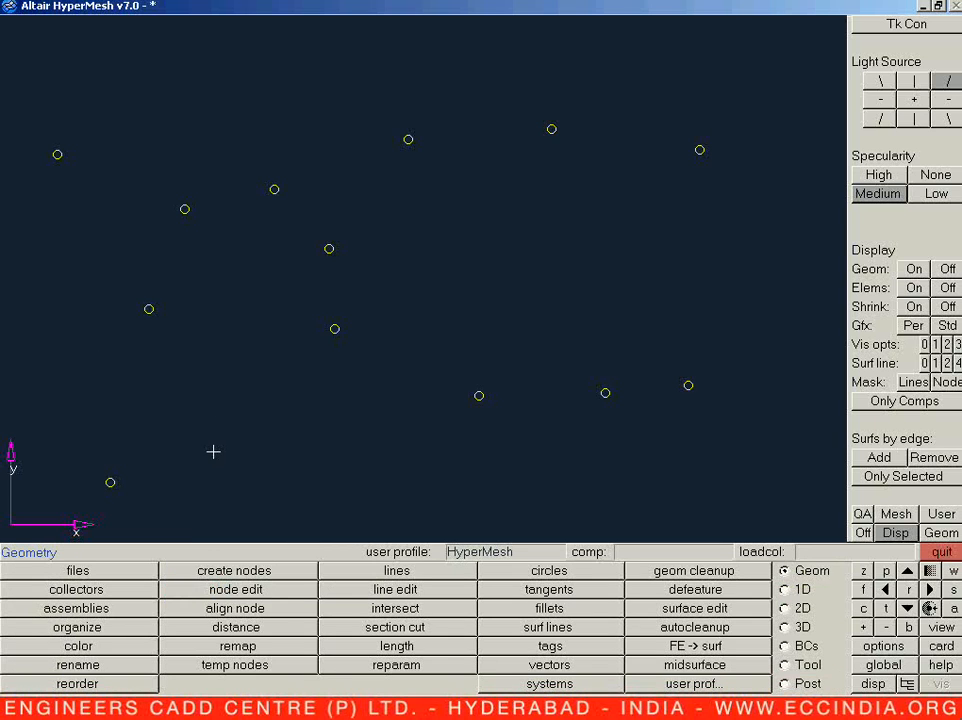
# Set the two-node distance to 5 from the node below the upper-left one to its upper-right neighbour, and reset the selection
pyautogui.press('F4')
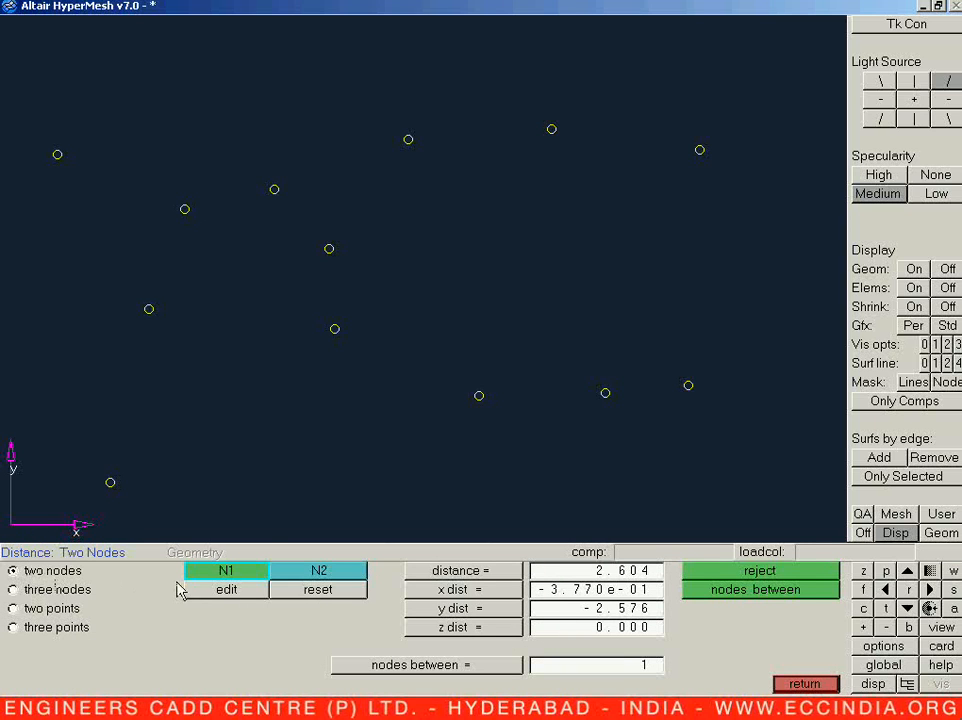
pyautogui.click(148, 309)
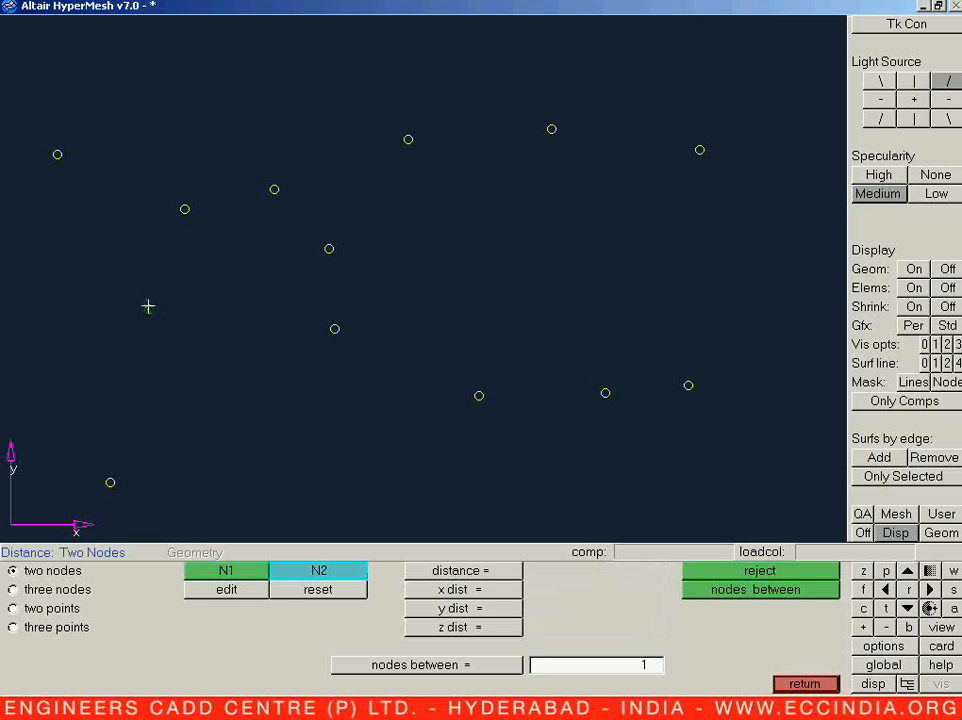
pyautogui.click(184, 209)
pyautogui.moveTo(596, 578); pyautogui.dragTo(536, 578)
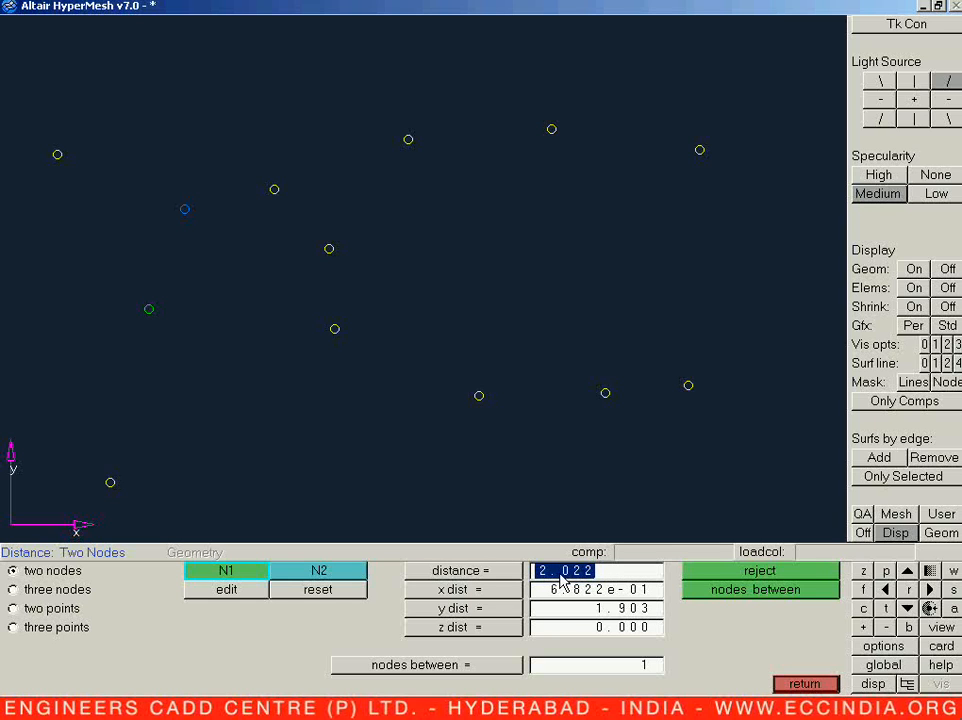
pyautogui.write('5')
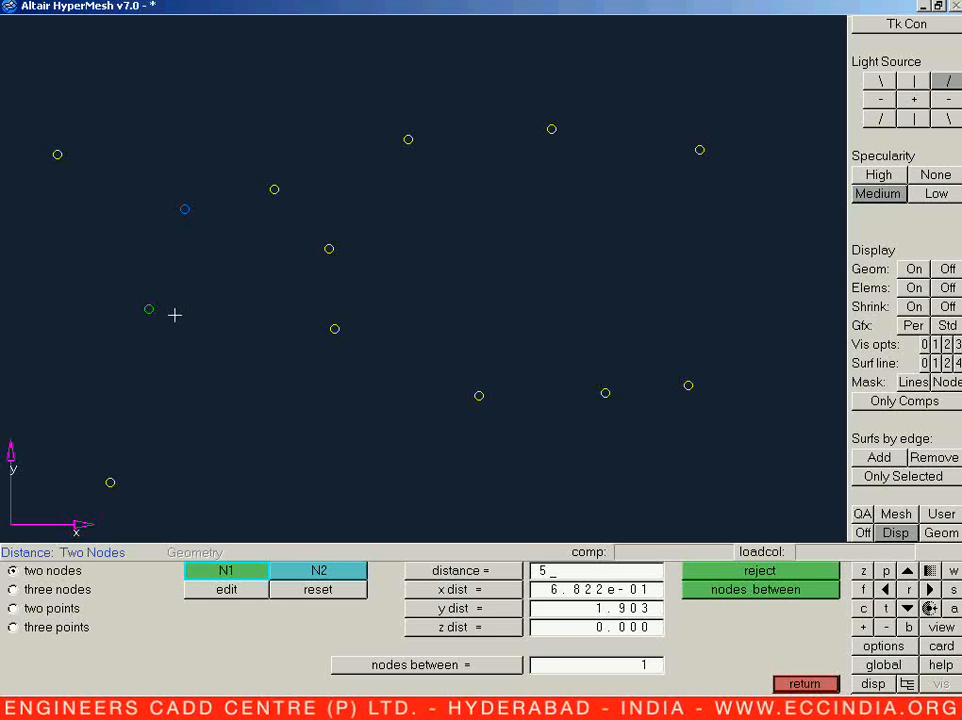
pyautogui.press('Return')
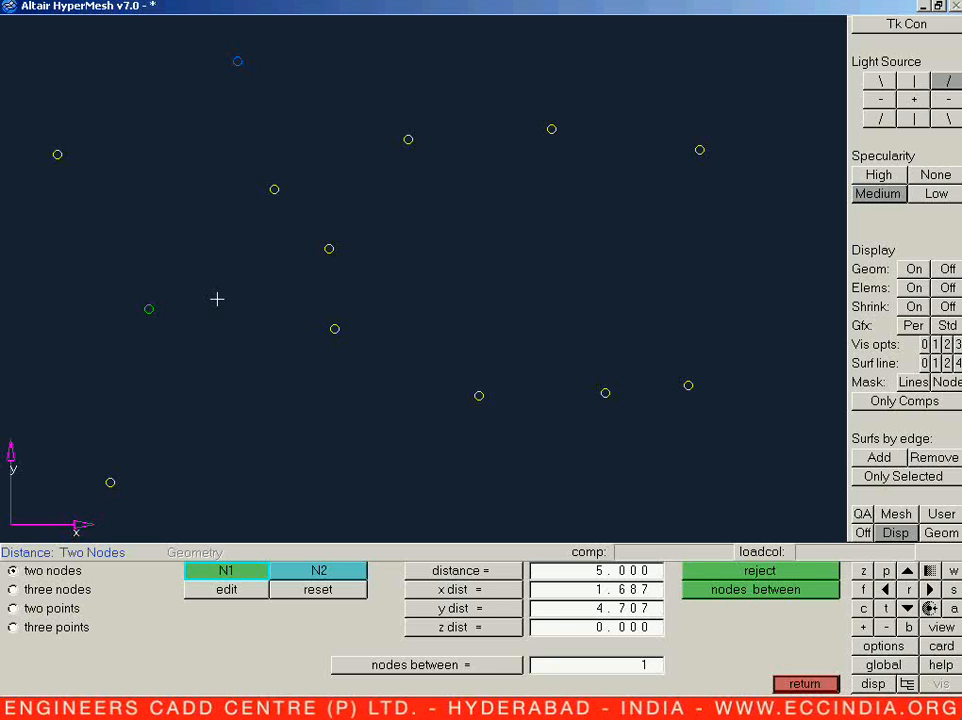
pyautogui.click(289, 594)
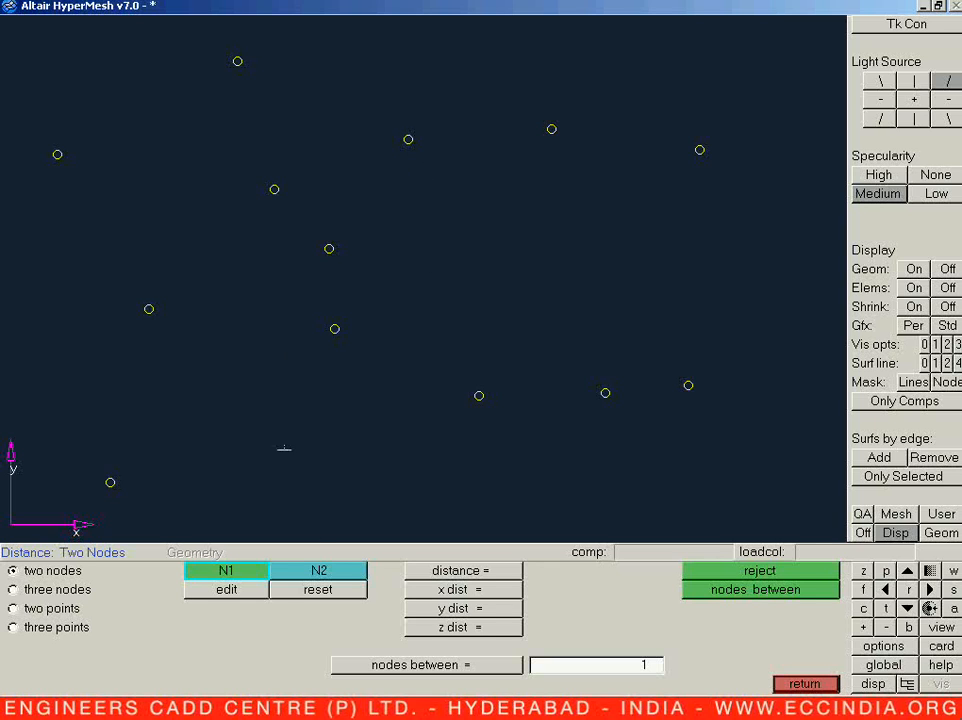
# Create one node midway between the lower-middle node and the upper-middle node
pyautogui.click(479, 396)
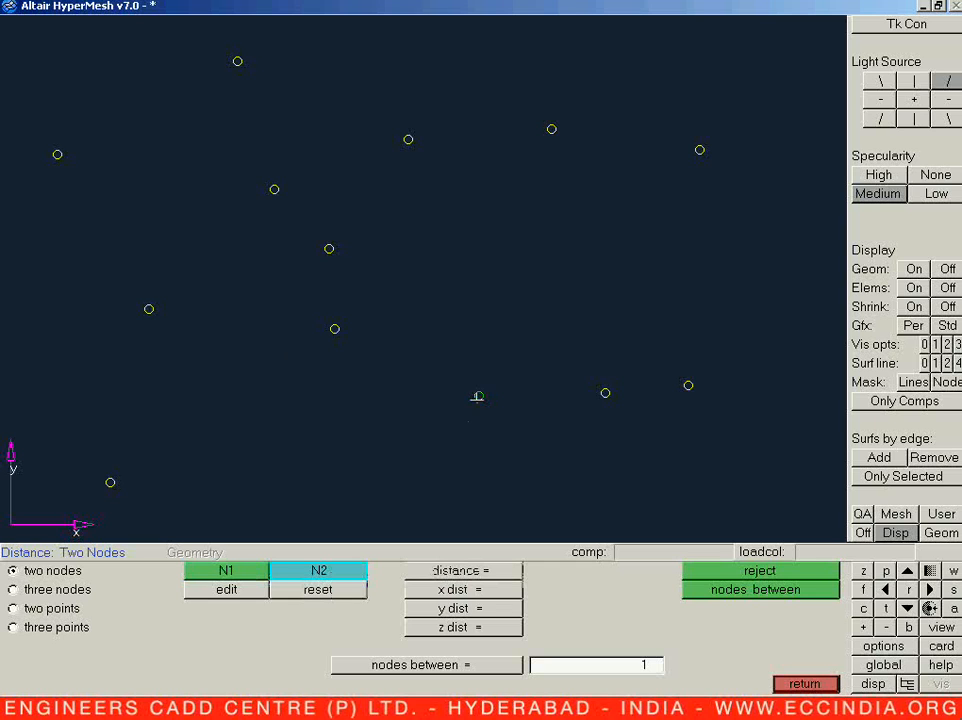
pyautogui.click(408, 139)
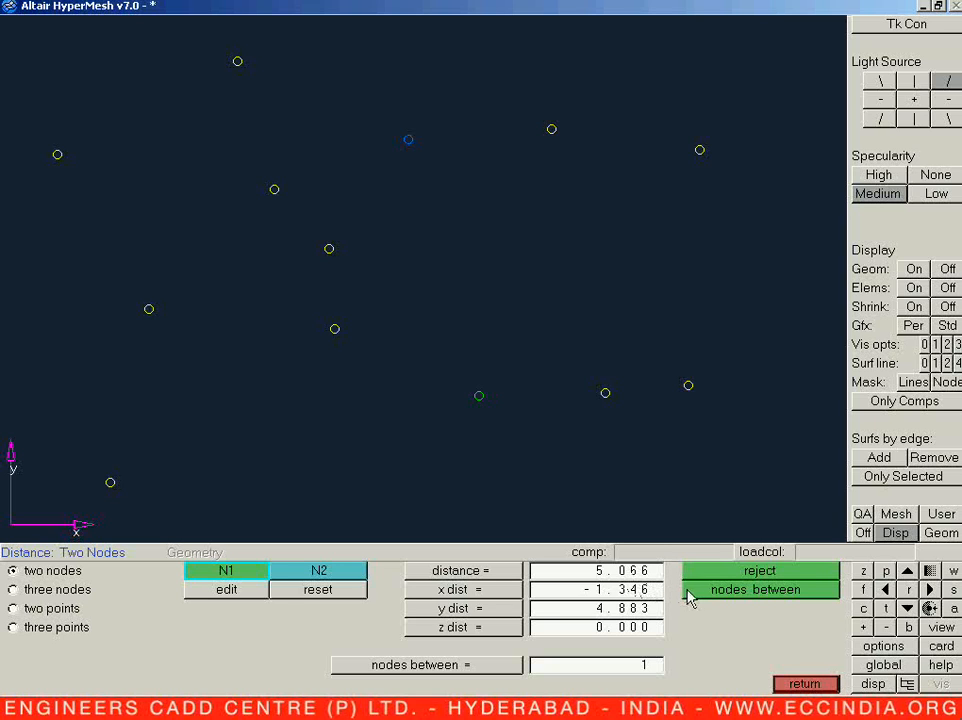
pyautogui.click(628, 573)
pyautogui.click(735, 596)
# Create five evenly spaced nodes between the second node from the right in the upper row and the one in the lower row
pyautogui.click(401, 665)
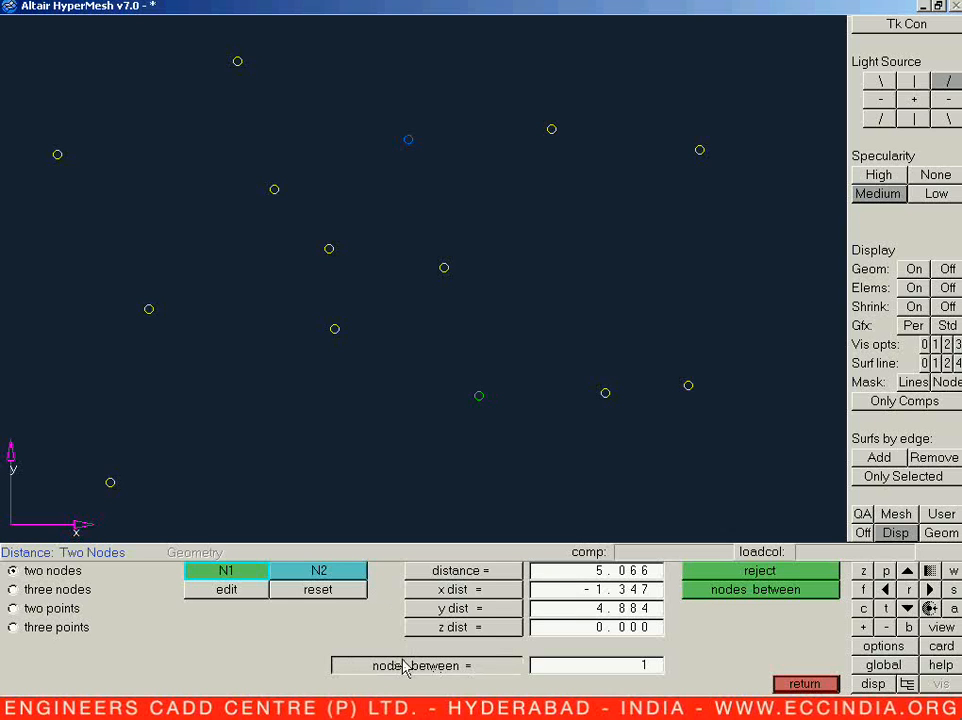
pyautogui.click(495, 669)
pyautogui.click(557, 667)
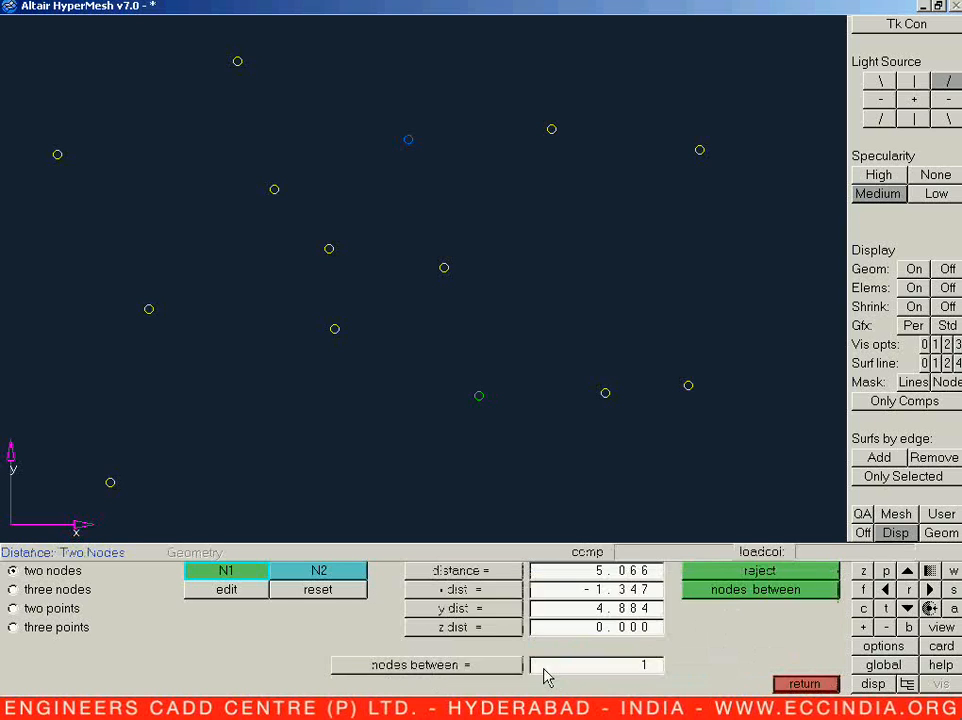
pyautogui.click(540, 665)
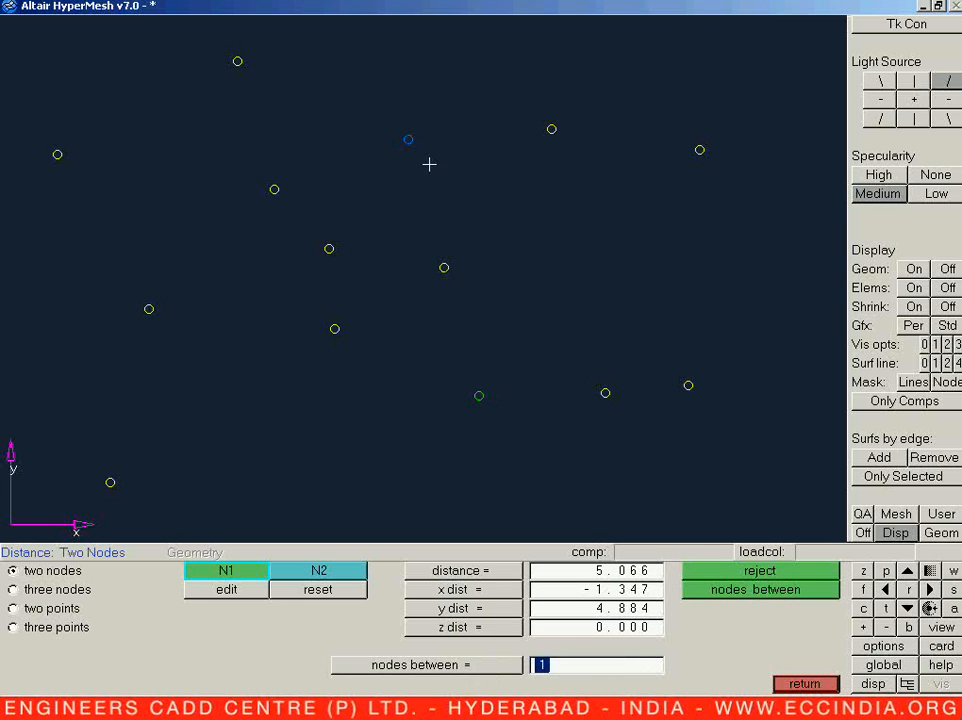
pyautogui.press('BackSpace')
pyautogui.write('5')
pyautogui.press('Return')
pyautogui.click(549, 128)
pyautogui.click(607, 393)
pyautogui.click(722, 595)
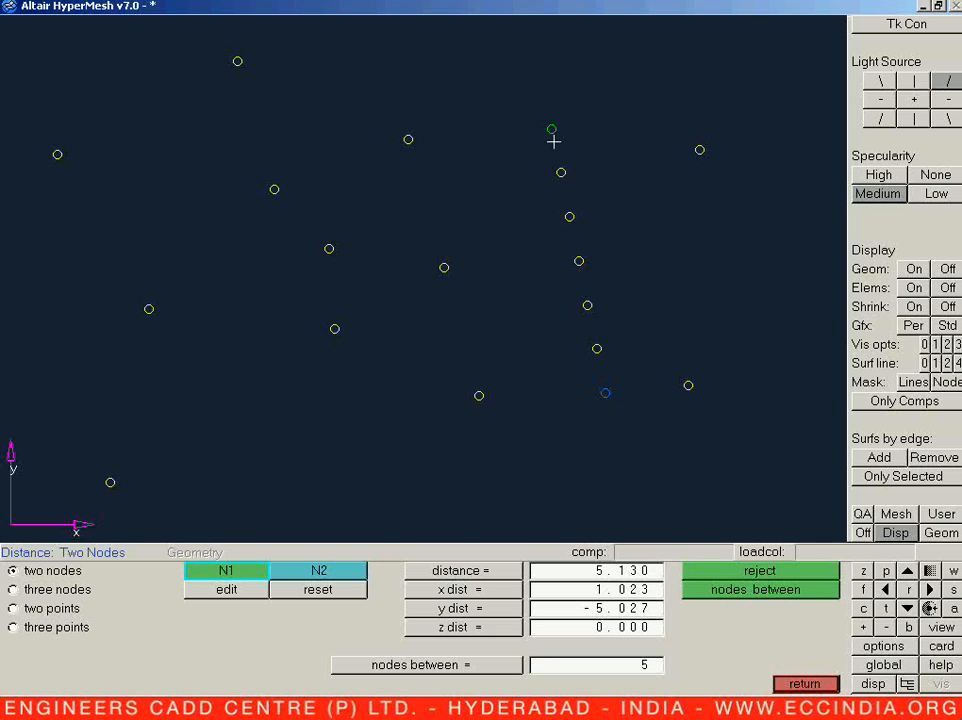
# View the create-nodes option for placing nodes between existing nodes, and return to the two-node distance tool
pyautogui.press('F8')
pyautogui.click(46, 647)
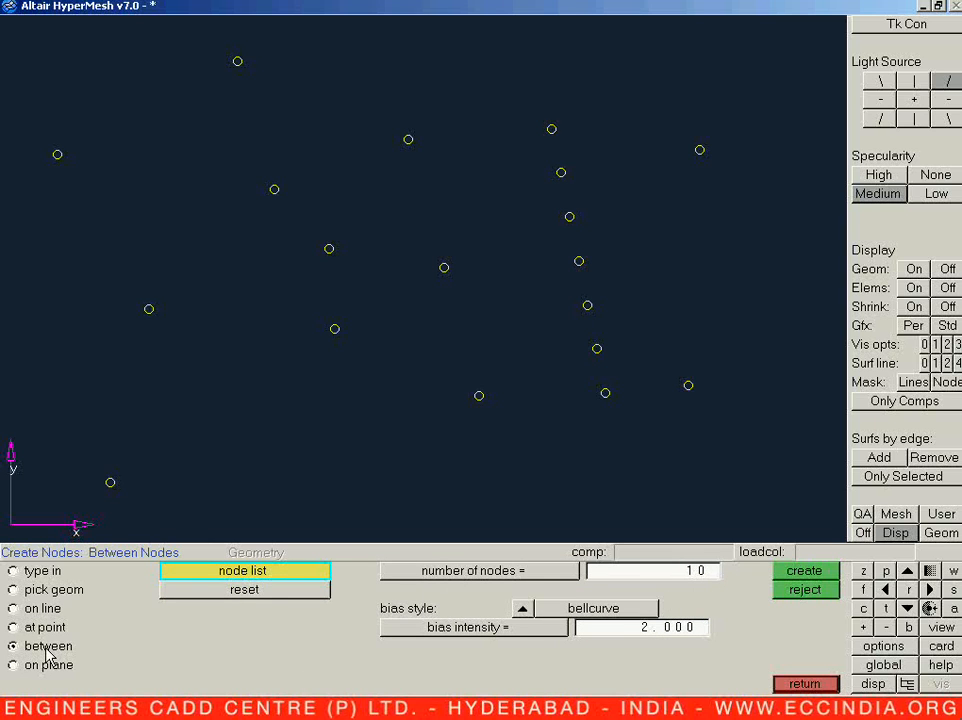
pyautogui.press('F4')
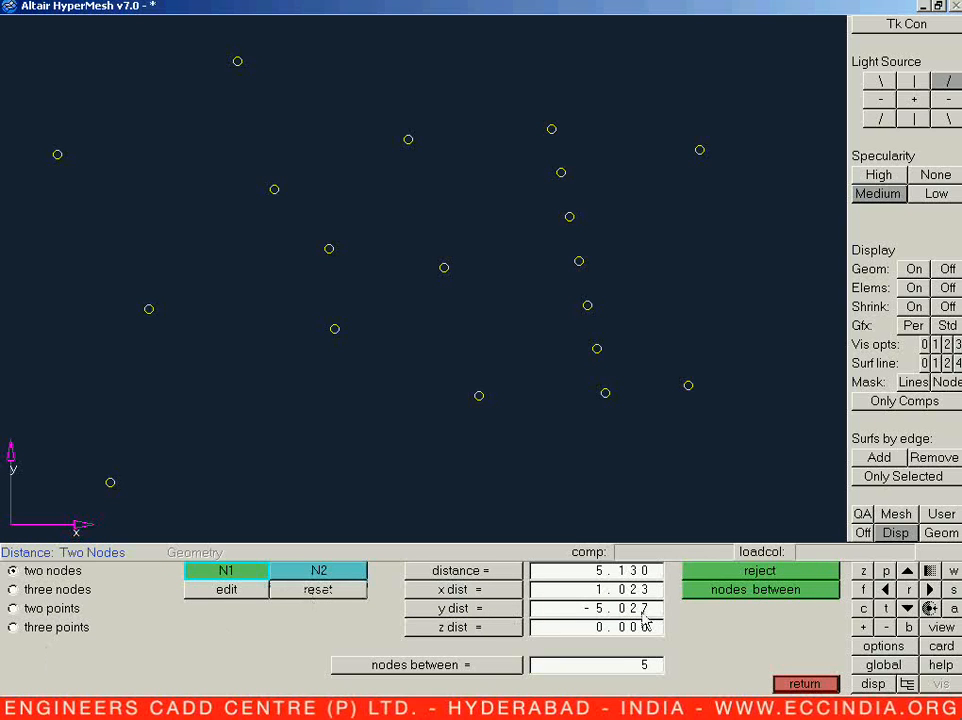
# Set the number of nodes between to 1 and bring up the temporary nodes tool
pyautogui.click(621, 666)
pyautogui.write('1')
pyautogui.press('Return')
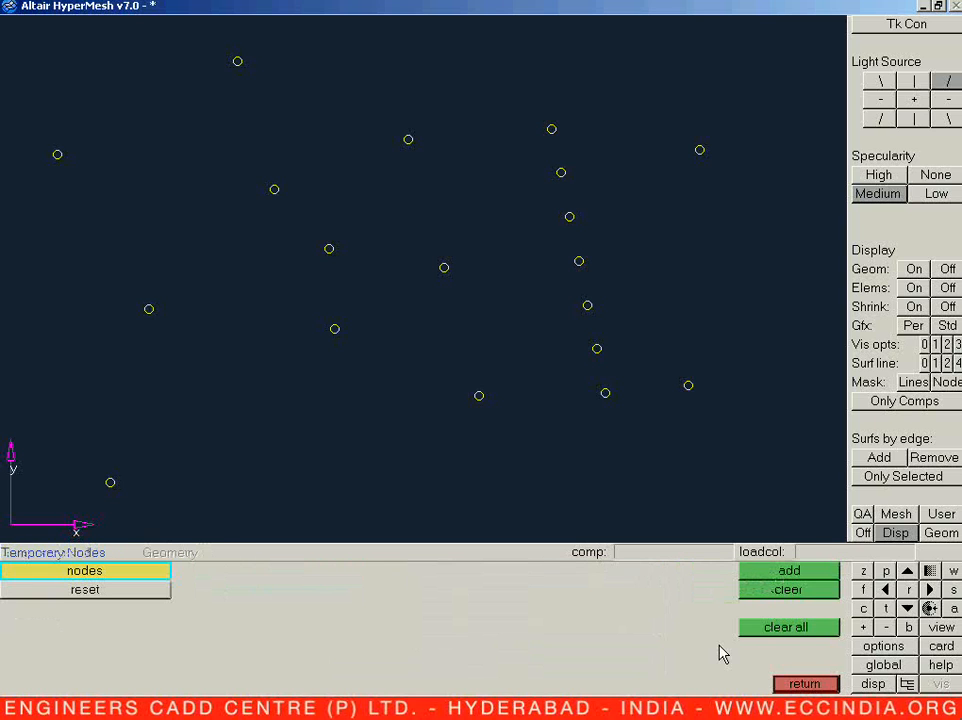
# Clear the five in-between nodes and the topmost node, leaving the upper-left node out of the selection
pyautogui.keyDown('shift'); pyautogui.moveTo(513, 162); pyautogui.dragTo(617, 372); pyautogui.keyUp('shift')
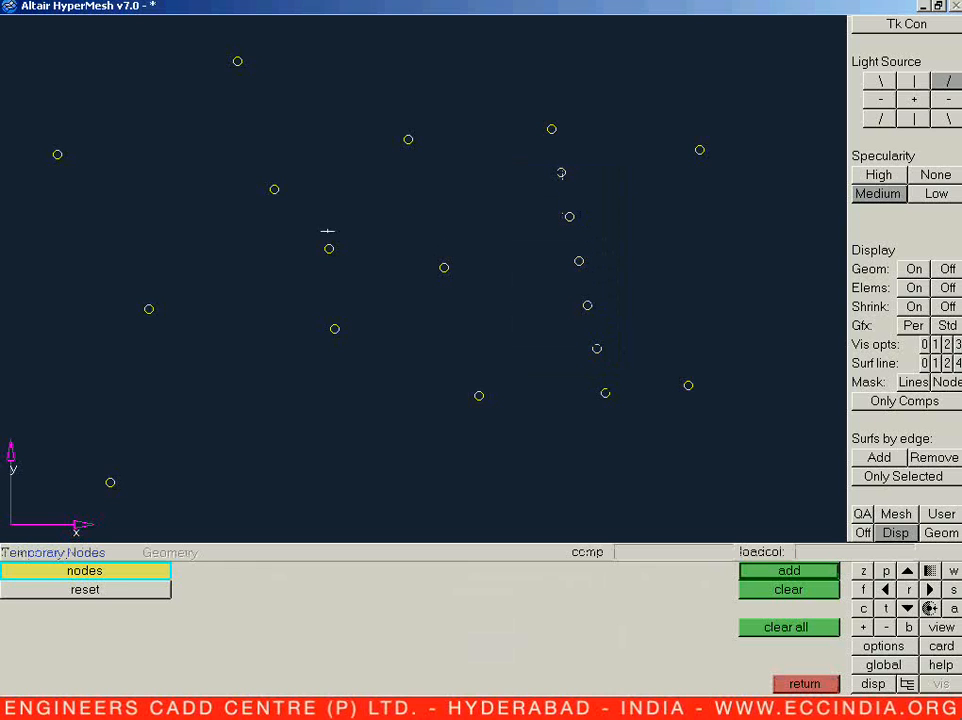
pyautogui.click(56, 152)
pyautogui.click(236, 61)
pyautogui.keyDown('shift'); pyautogui.moveTo(52, 116); pyautogui.dragTo(112, 172, button='right'); pyautogui.keyUp('shift')
pyautogui.click(789, 590)
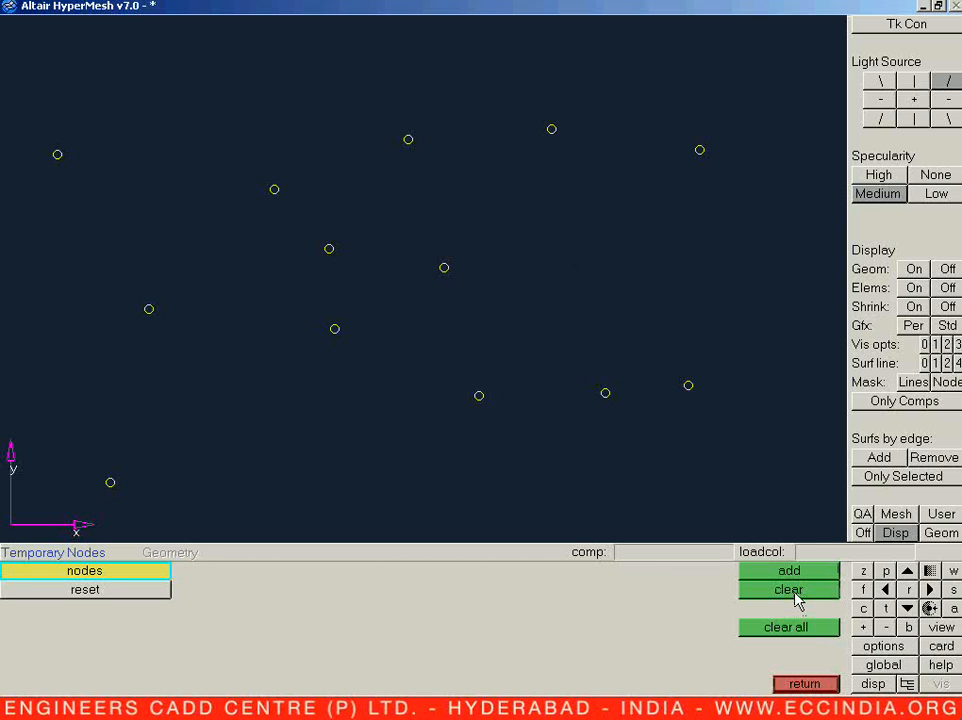
# Measure the three-node angle from the upper-left node through the node below it to the lower-left node
pyautogui.press('F4')
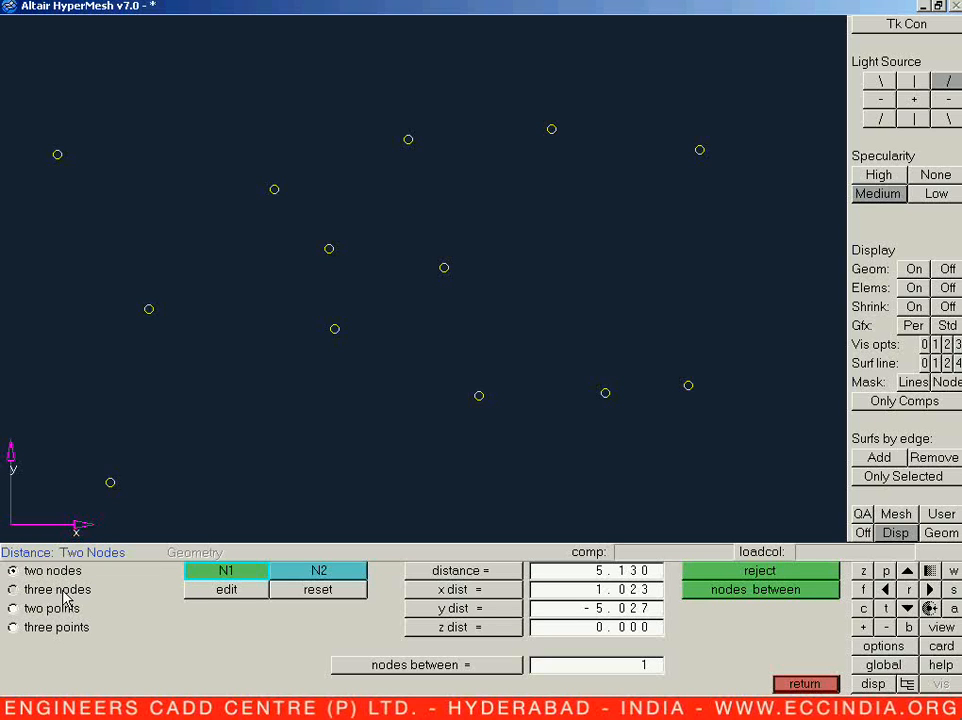
pyautogui.click(13, 590)
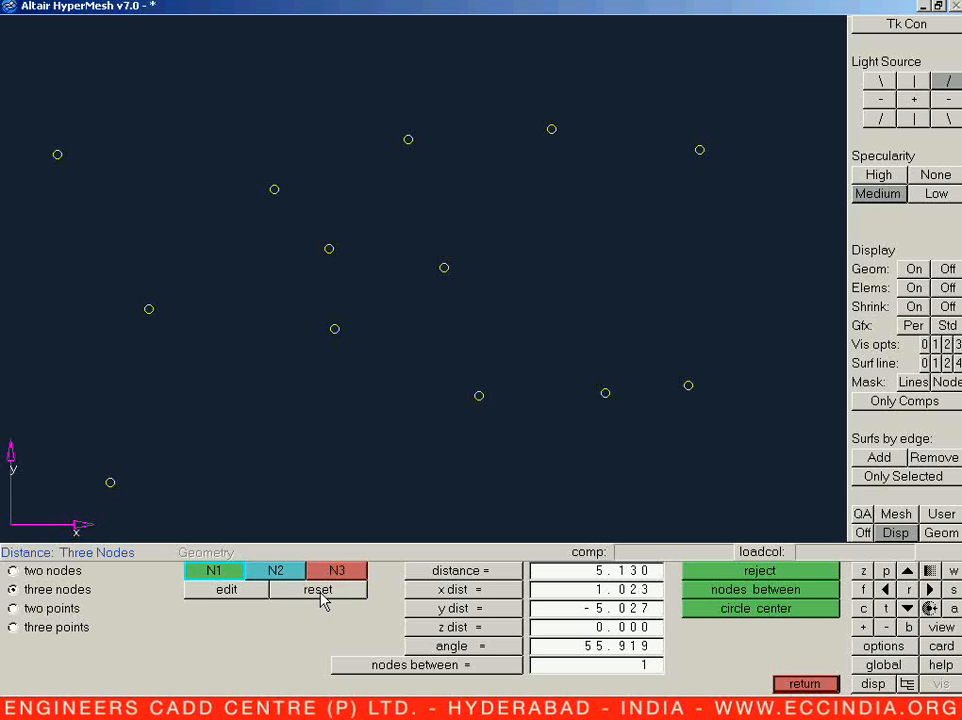
pyautogui.click(56, 156)
pyautogui.click(146, 309)
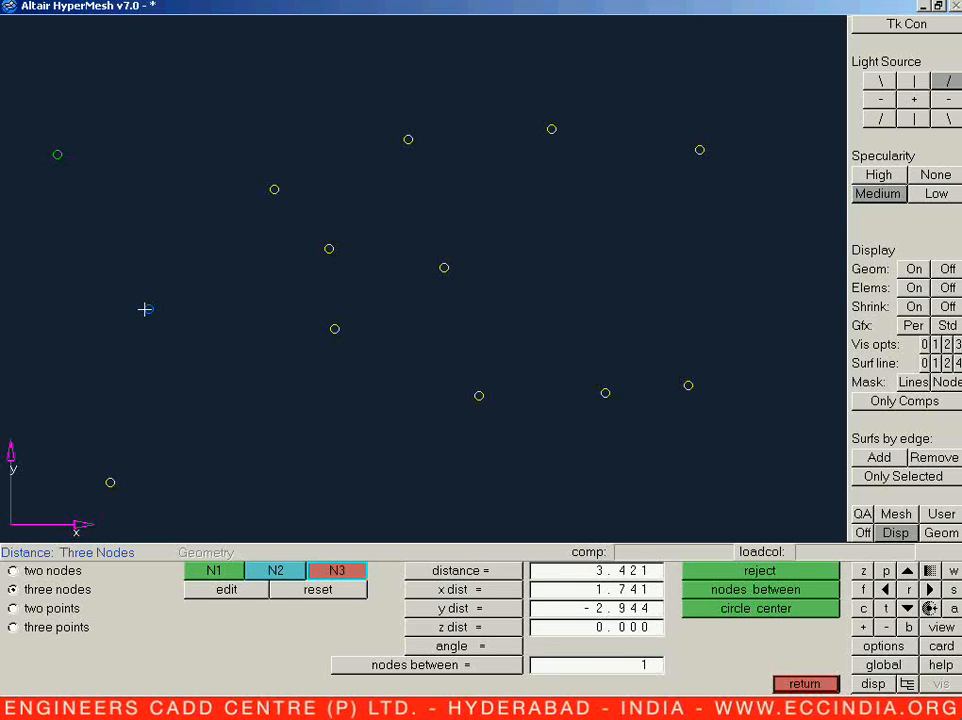
pyautogui.click(109, 481)
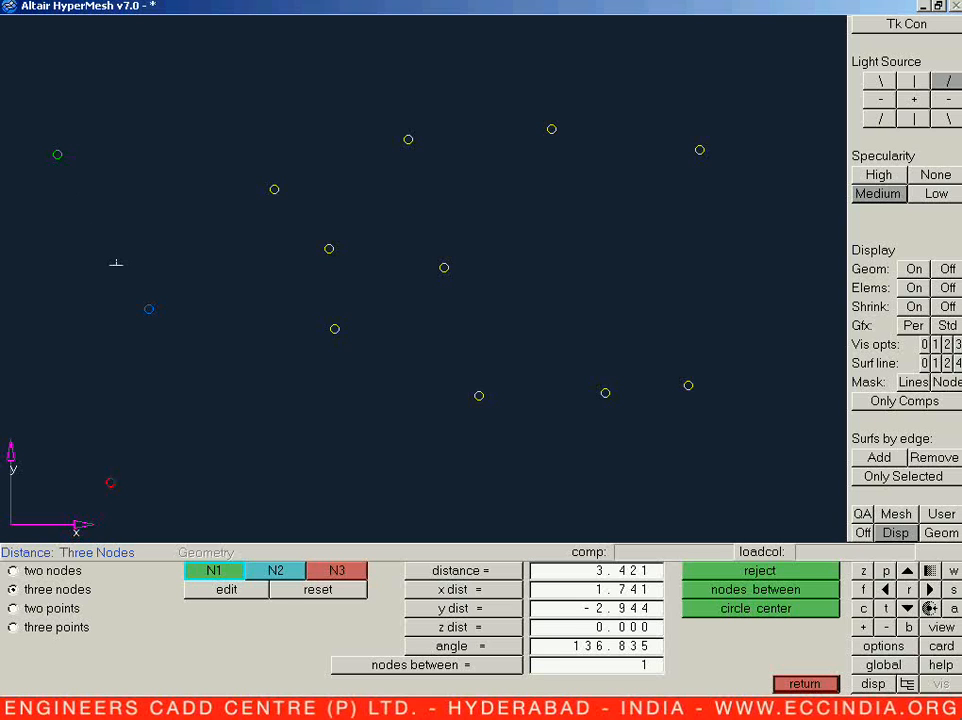
# Set the distance between the first and second picked nodes to 5 and reset the three-node selection
pyautogui.click(613, 576)
pyautogui.write('5')
pyautogui.press('Return')
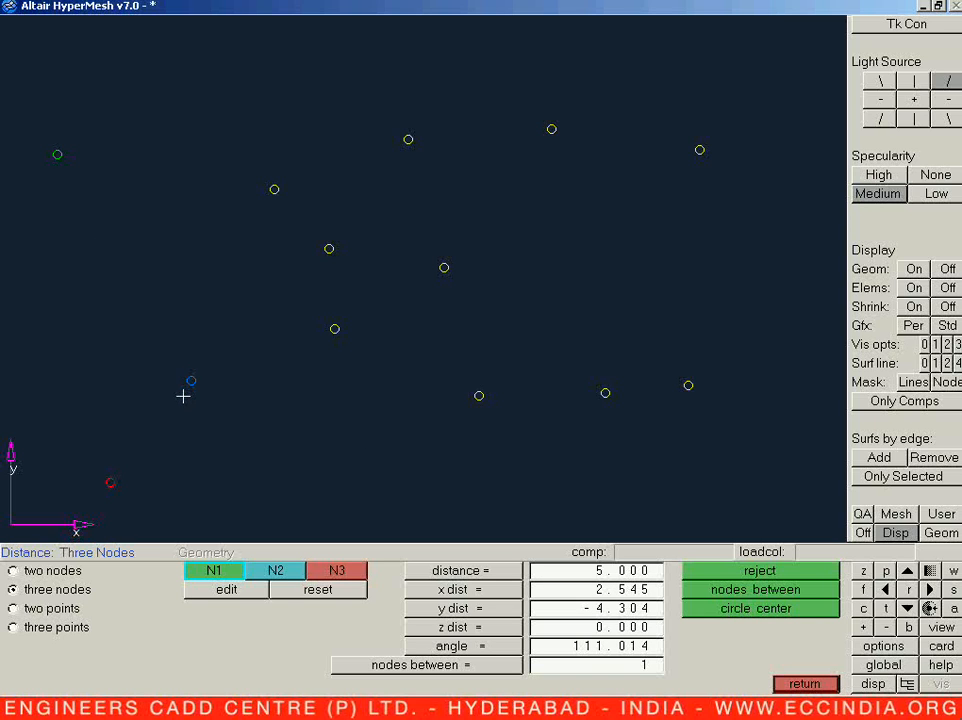
pyautogui.click(298, 591)
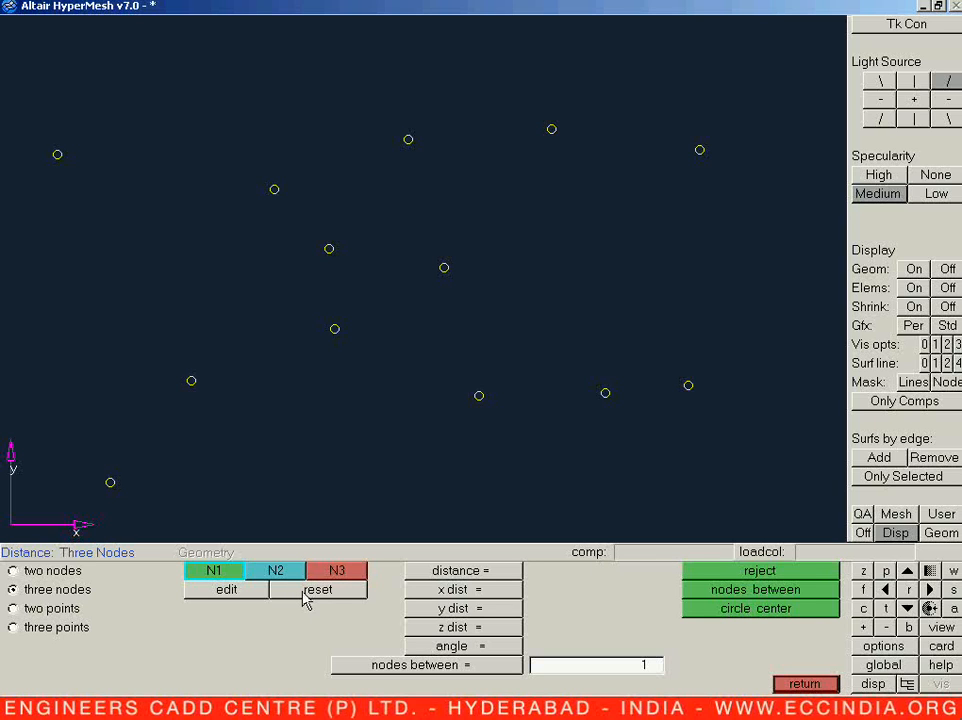
# Create eight evenly spaced nodes between the lower central-left node and the upper node second from the right
pyautogui.click(725, 594)
pyautogui.click(334, 328)
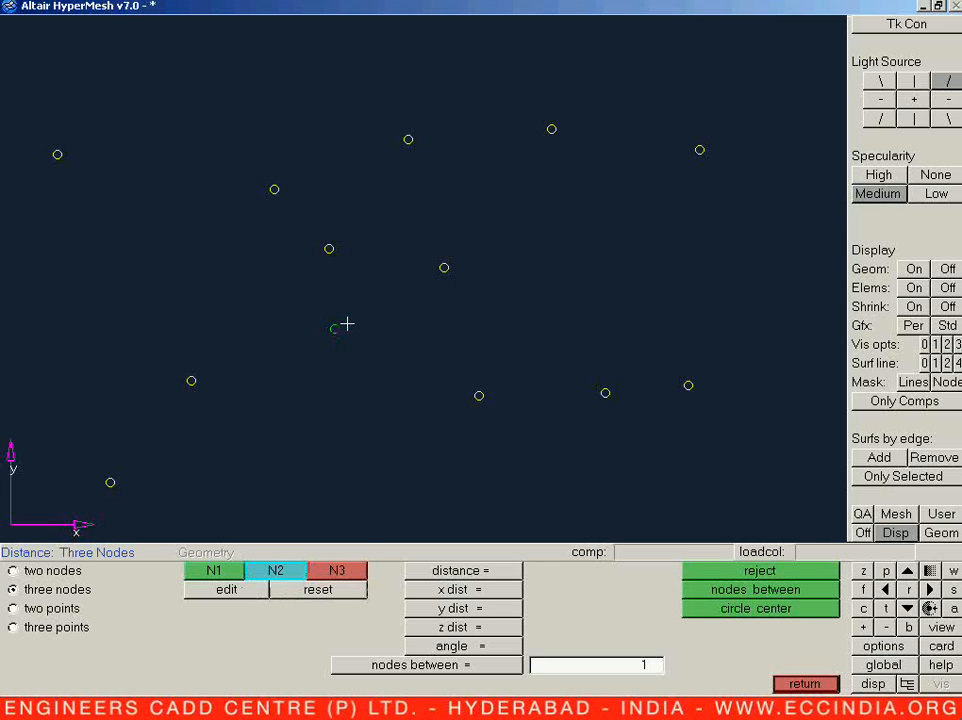
pyautogui.click(551, 129)
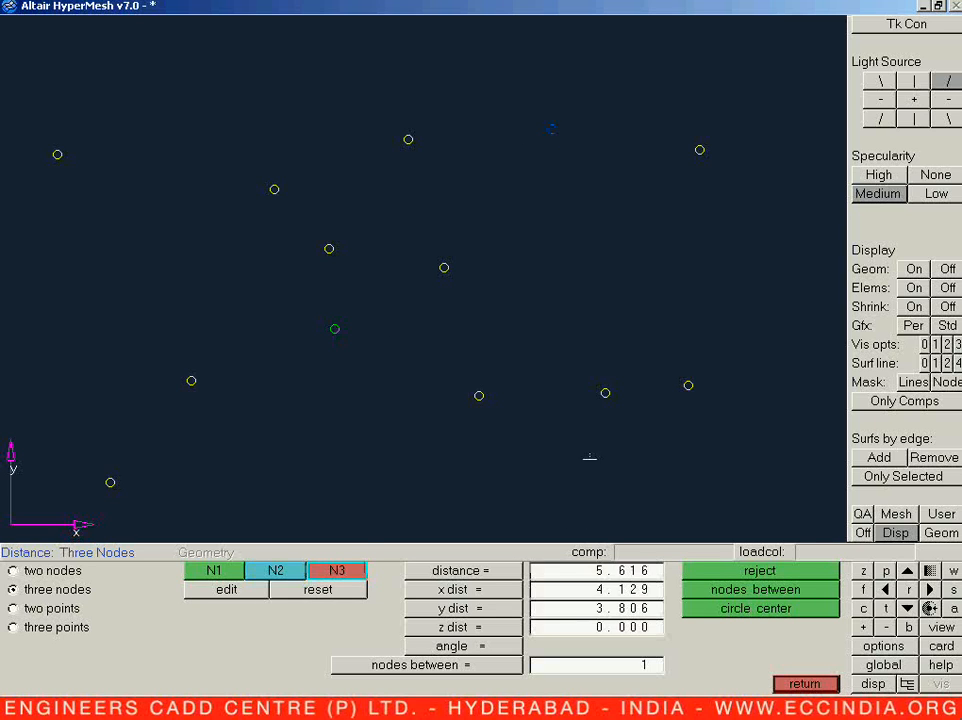
pyautogui.click(625, 665)
pyautogui.write('8')
pyautogui.press('Return')
pyautogui.click(755, 590)
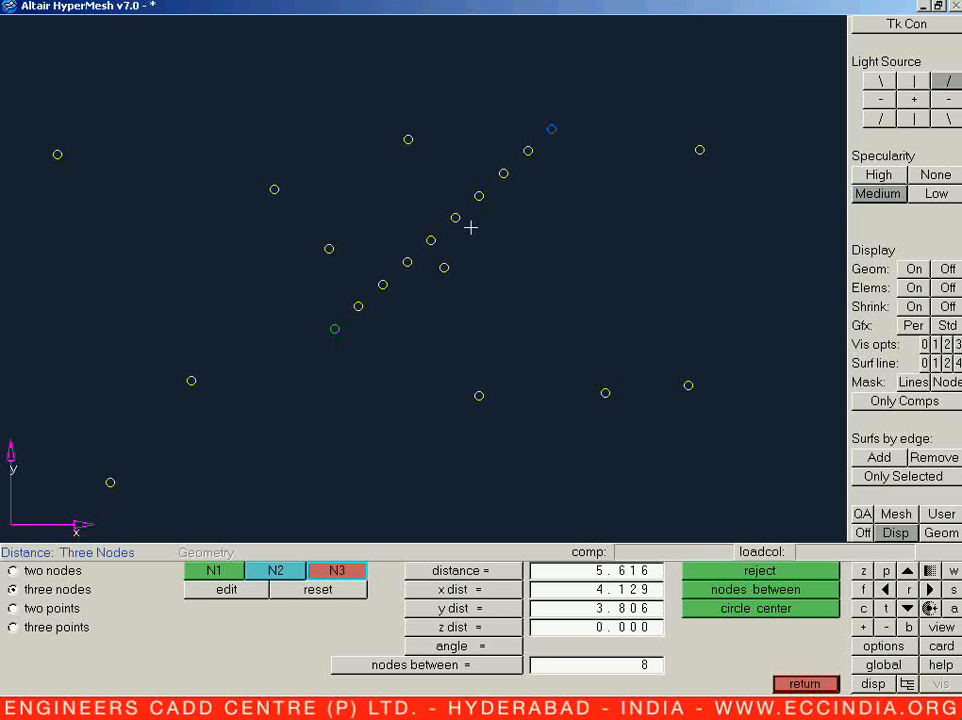
# Clear all temporary nodes from the model
pyautogui.hotkey('shift', 'F2')
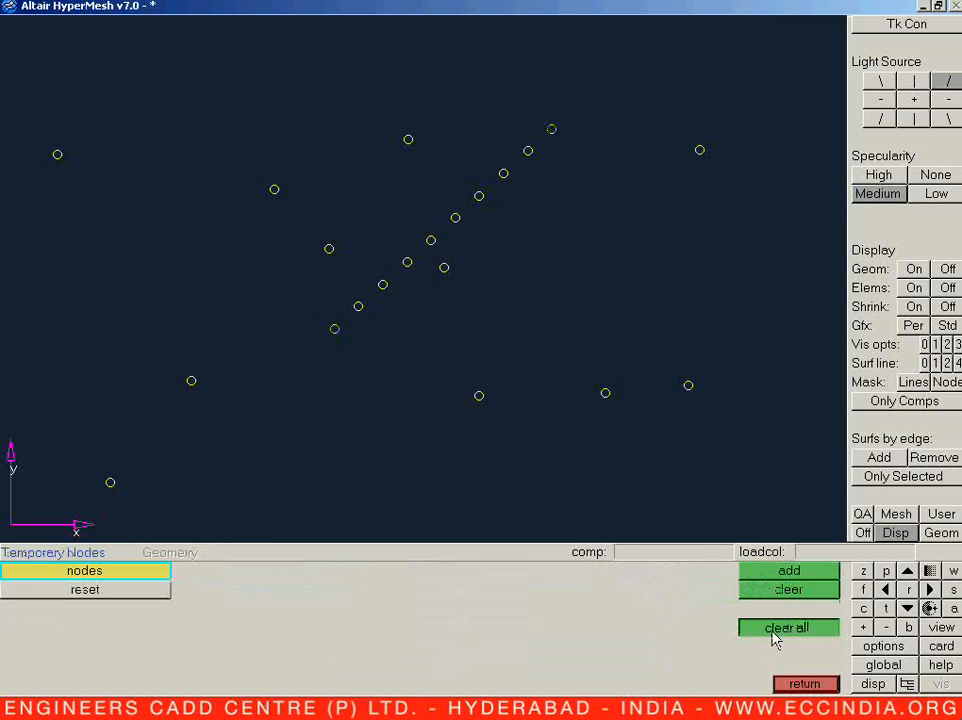
pyautogui.click(773, 638)
pyautogui.press('Escape')
# Set up on-plane node creation normal to the z-axis with the base point at 0, 0, 0
pyautogui.press('F8')
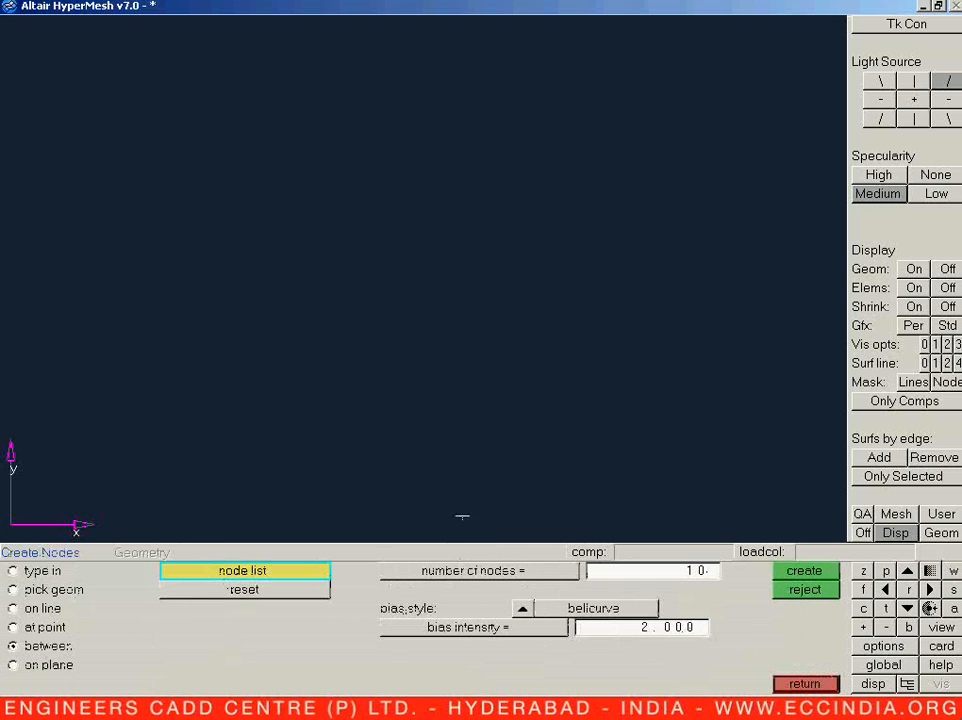
pyautogui.click(30, 667)
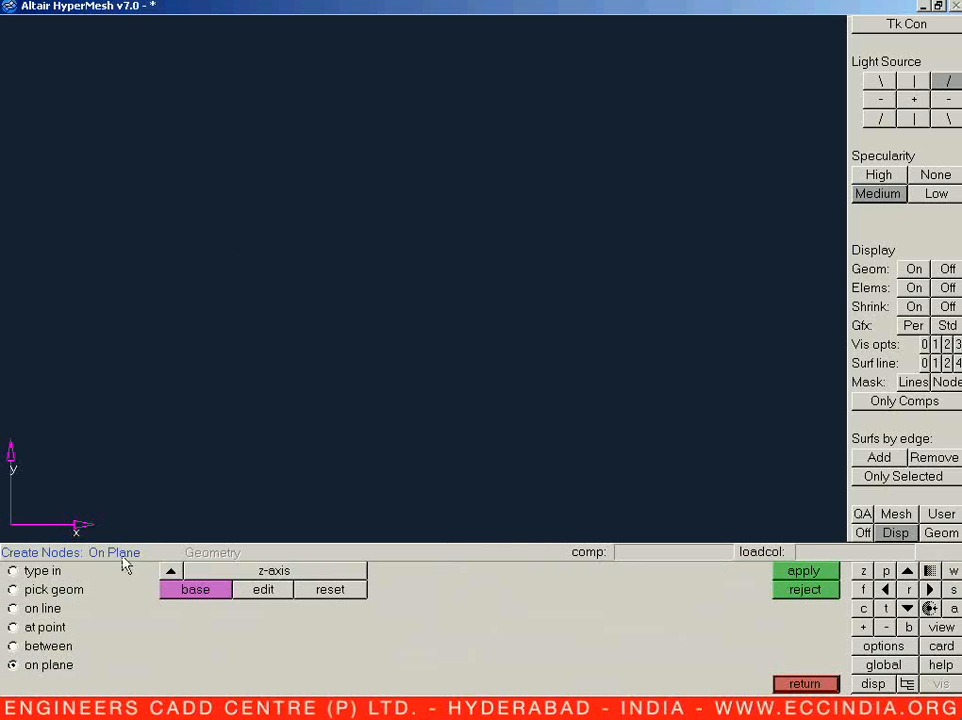
pyautogui.click(281, 598)
pyautogui.click(770, 628)
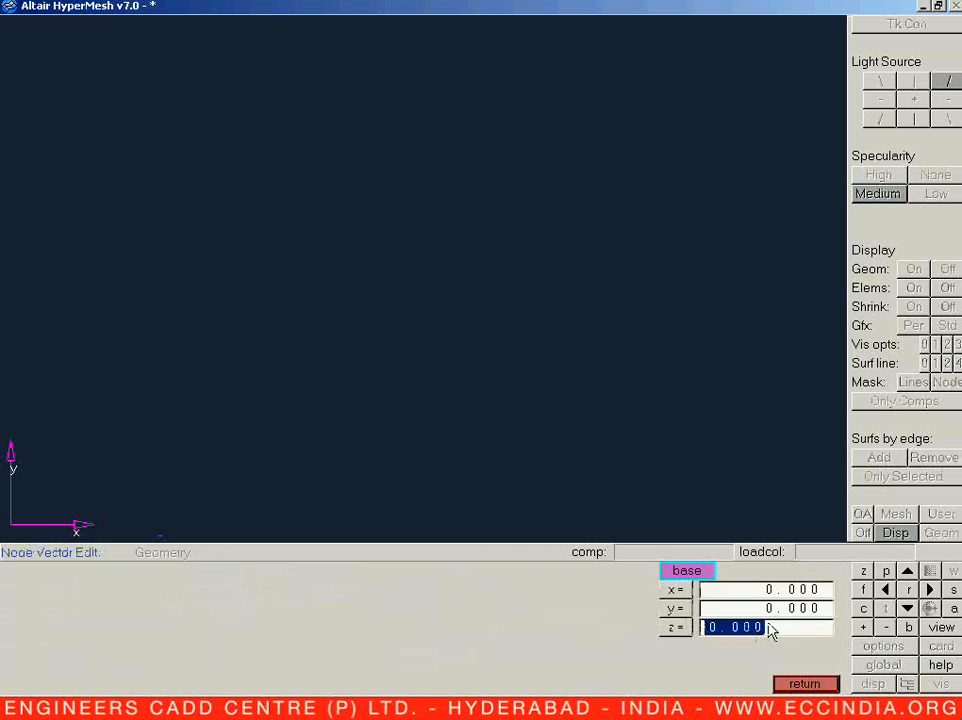
pyautogui.click(820, 685)
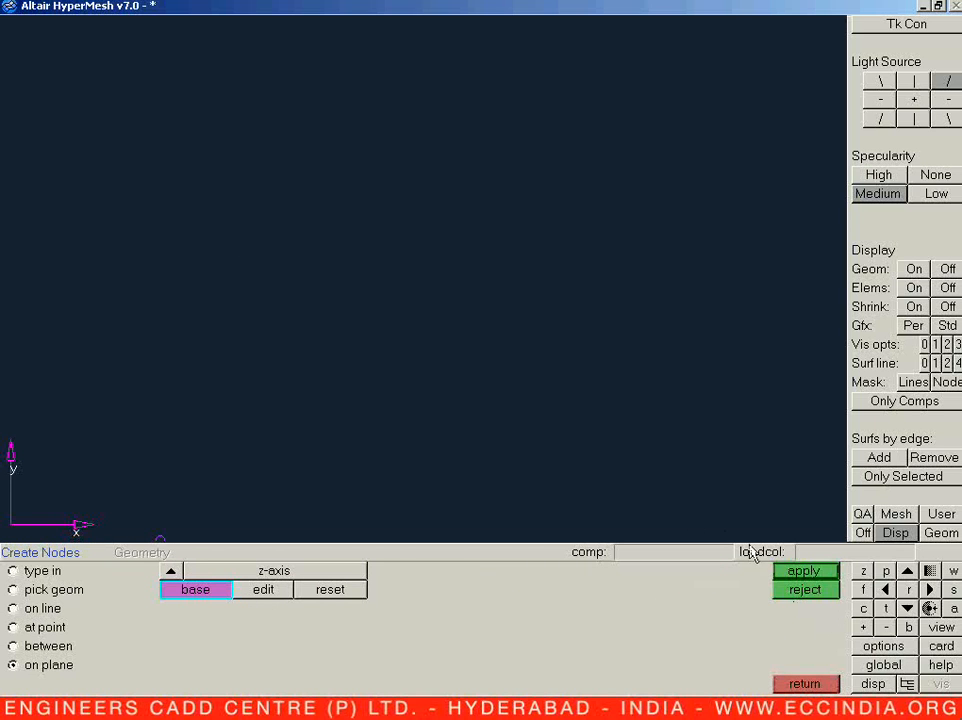
# Create nine scattered nodes on the plane: five in an arc-like cluster at the left and four spread across the middle and right
pyautogui.click(117, 320)
pyautogui.click(128, 268)
pyautogui.click(170, 256)
pyautogui.click(239, 286)
pyautogui.click(247, 326)
pyautogui.click(407, 133)
pyautogui.click(430, 361)
pyautogui.click(556, 139)
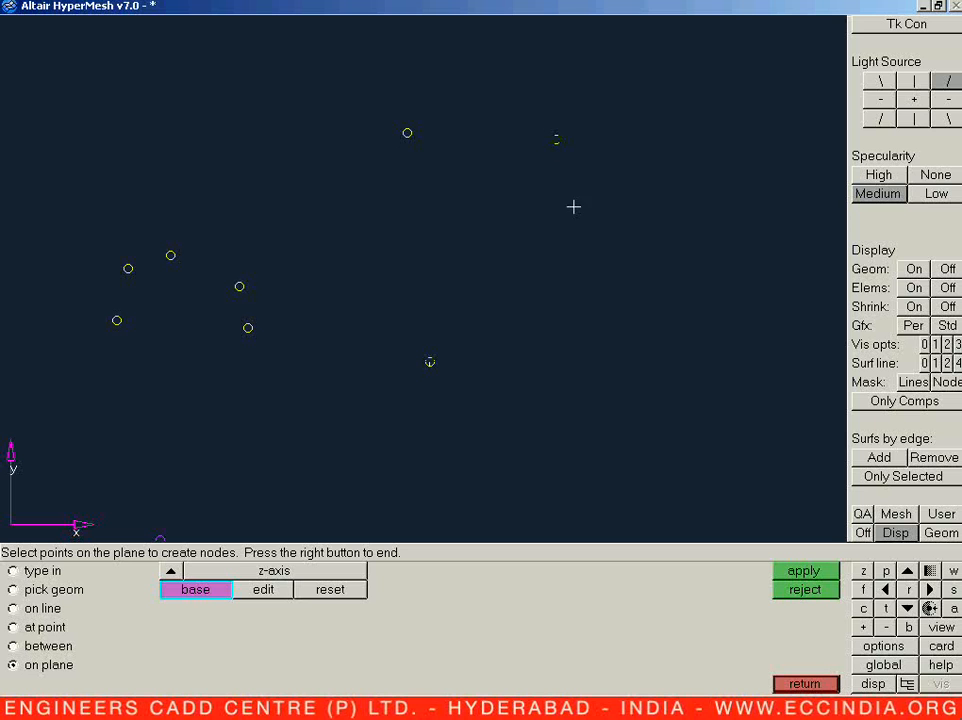
pyautogui.click(588, 346)
pyautogui.rightClick(35, 387)
pyautogui.press('Escape')
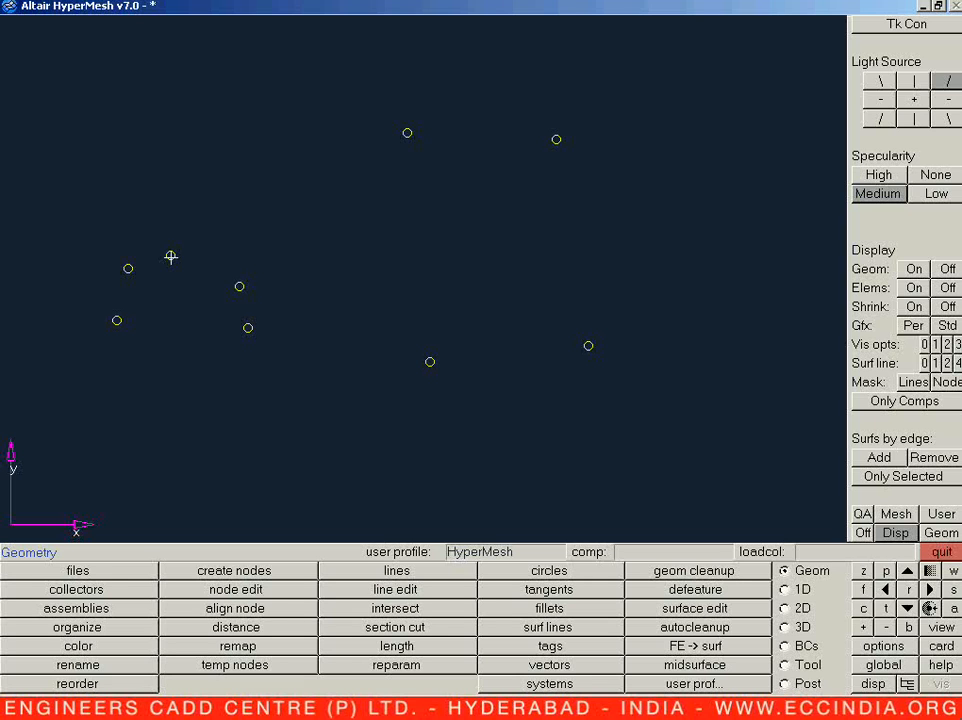
# Create the circle center node for the three leftmost nodes of the left cluster using the three-node distance mode
pyautogui.press('F4')
pyautogui.click(51, 591)
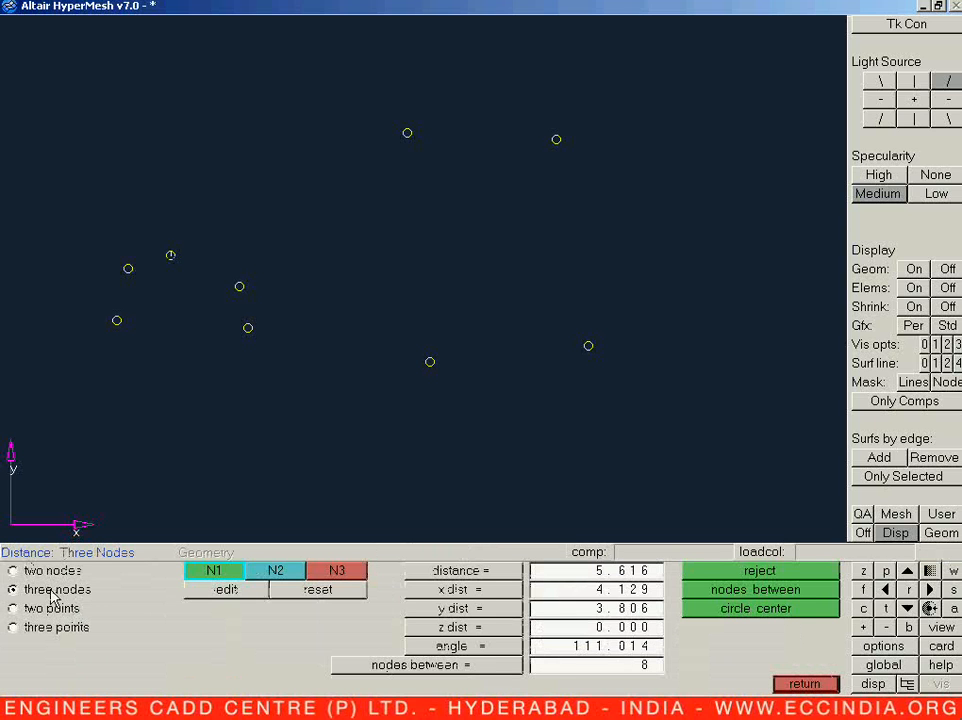
pyautogui.click(117, 320)
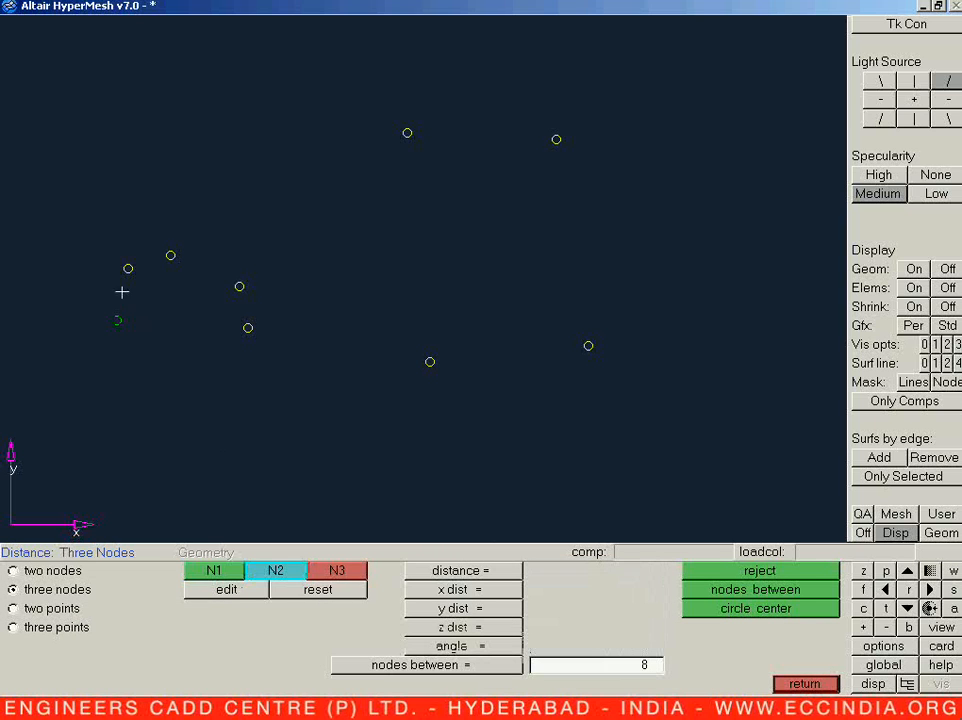
pyautogui.click(129, 268)
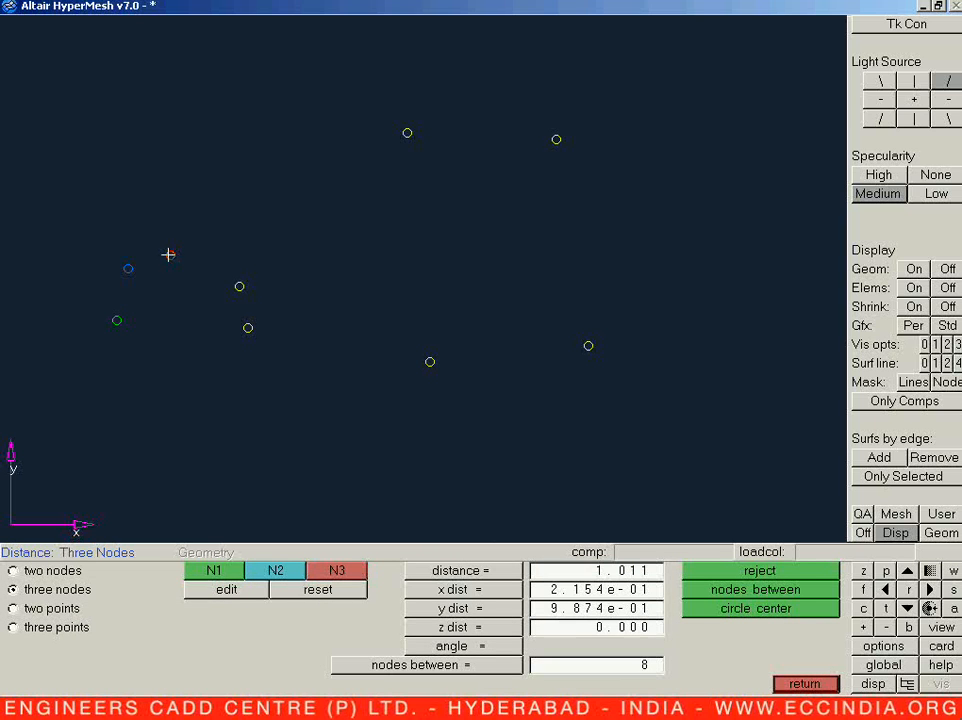
pyautogui.click(169, 255)
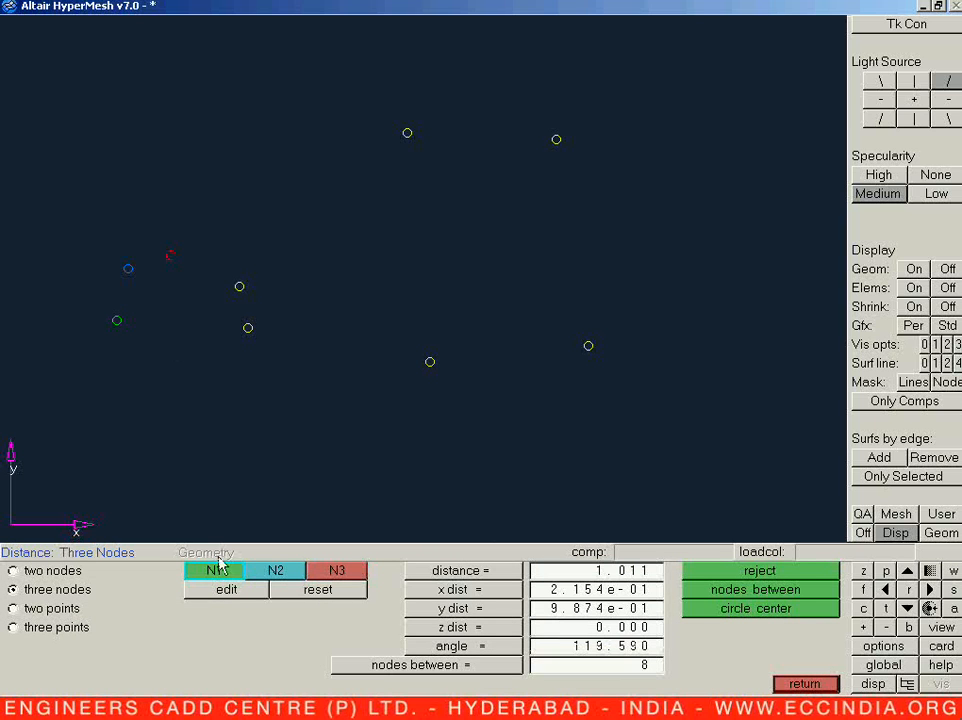
pyautogui.click(272, 574)
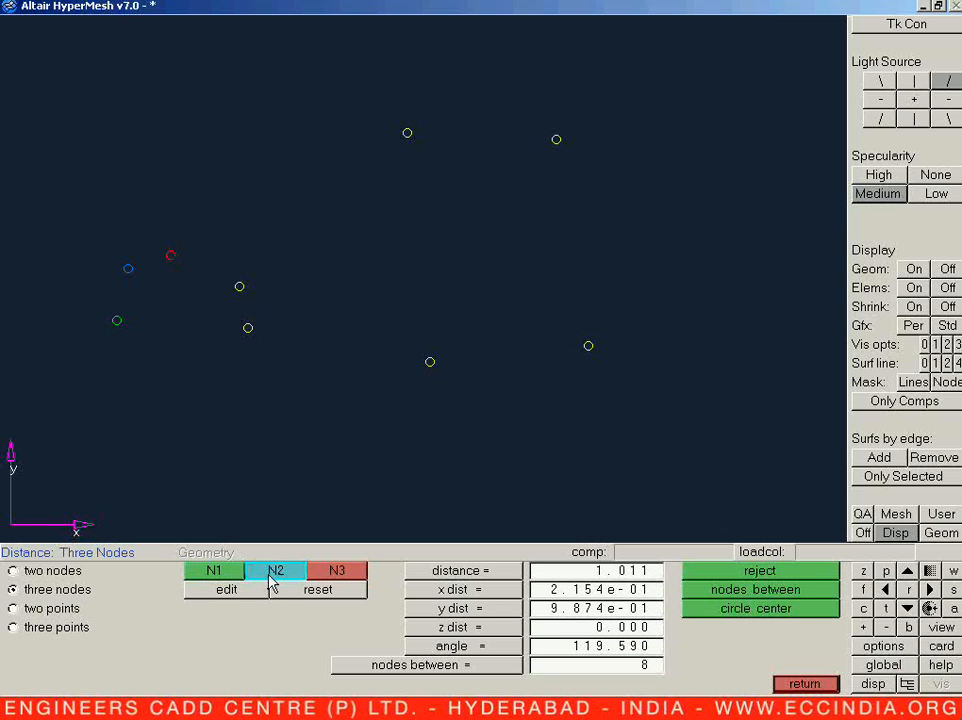
pyautogui.click(333, 573)
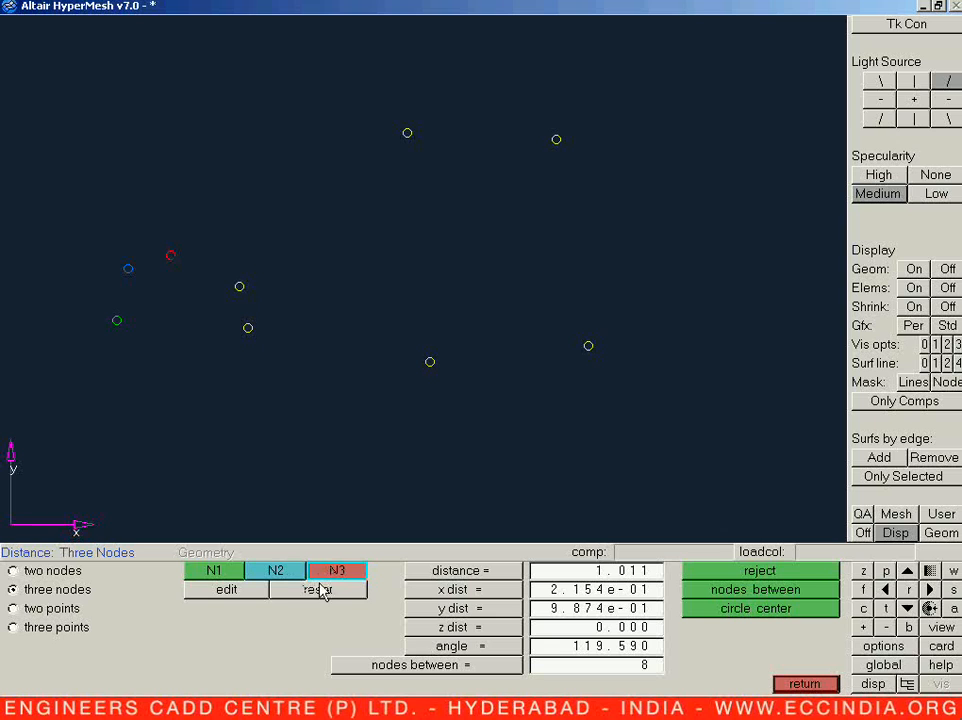
pyautogui.click(738, 617)
pyautogui.click(770, 612)
pyautogui.click(160, 303)
pyautogui.click(160, 303)
pyautogui.click(161, 303)
pyautogui.click(162, 303)
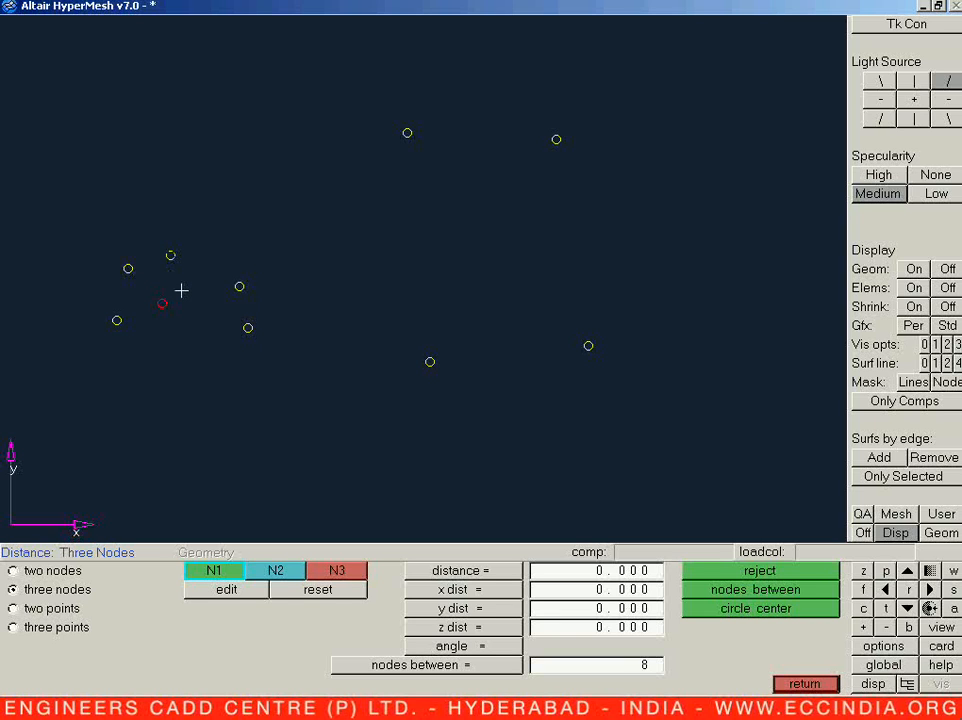
pyautogui.click(300, 590)
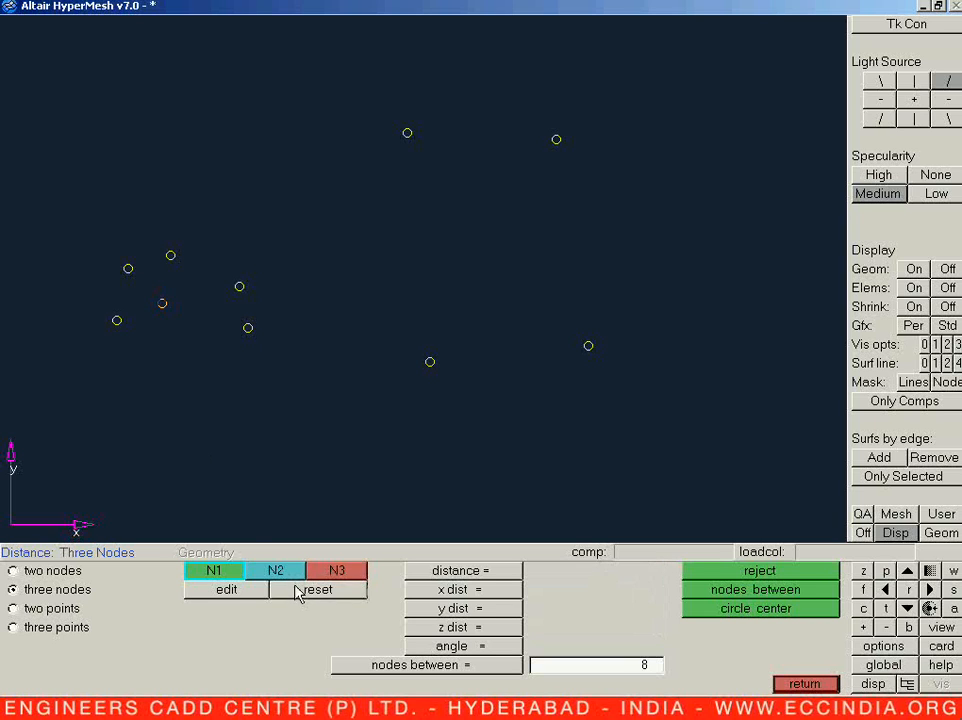
# Create the circle center node through the left cluster's topmost node and its two rightmost nodes
pyautogui.click(170, 255)
pyautogui.click(240, 286)
pyautogui.click(249, 327)
pyautogui.click(745, 620)
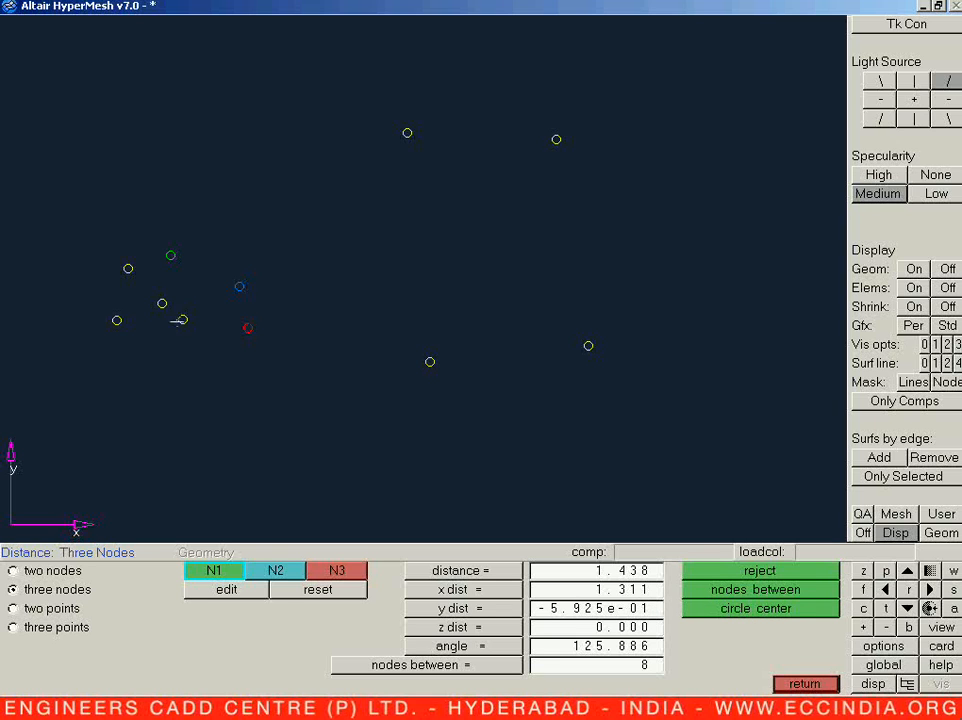
# Check the newest circle center node against the three nodes that define its arc by picking each in turn
pyautogui.click(182, 319)
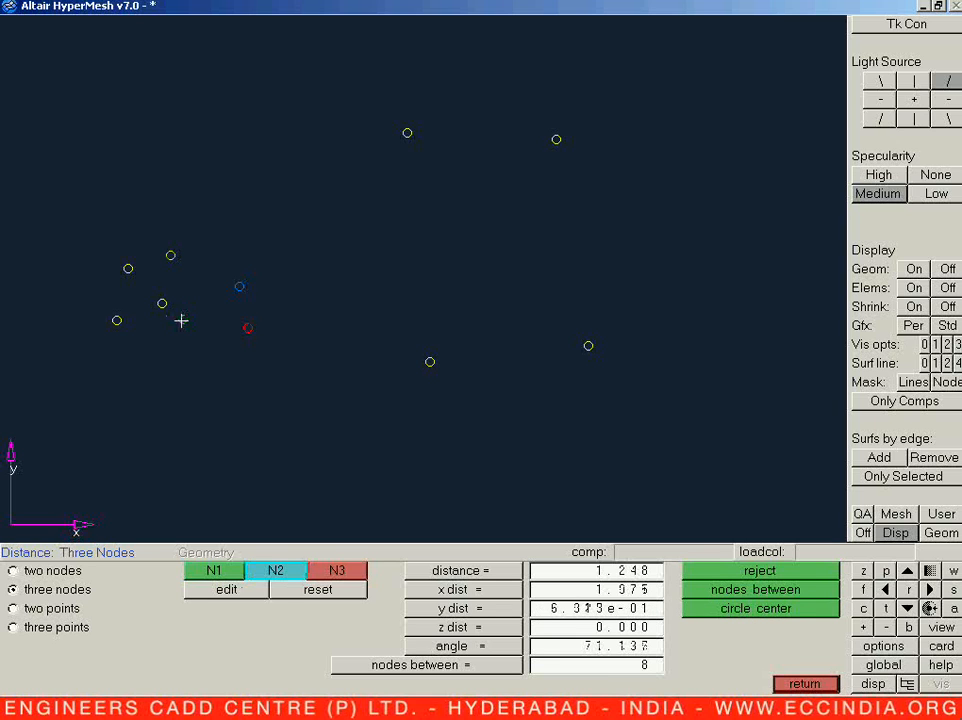
pyautogui.click(170, 255)
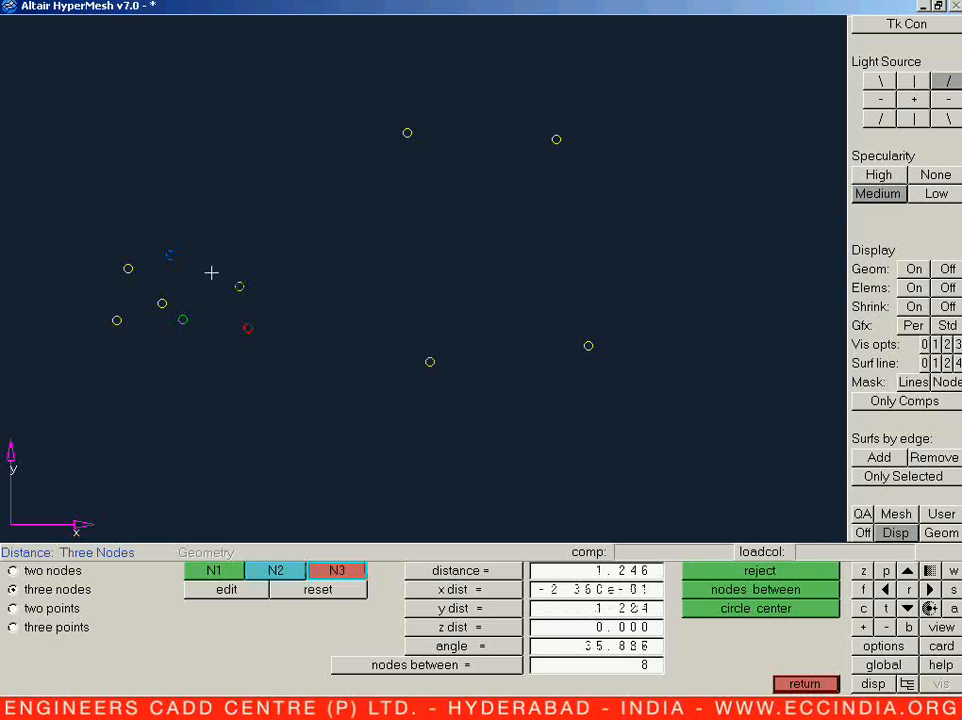
pyautogui.click(241, 287)
pyautogui.click(245, 327)
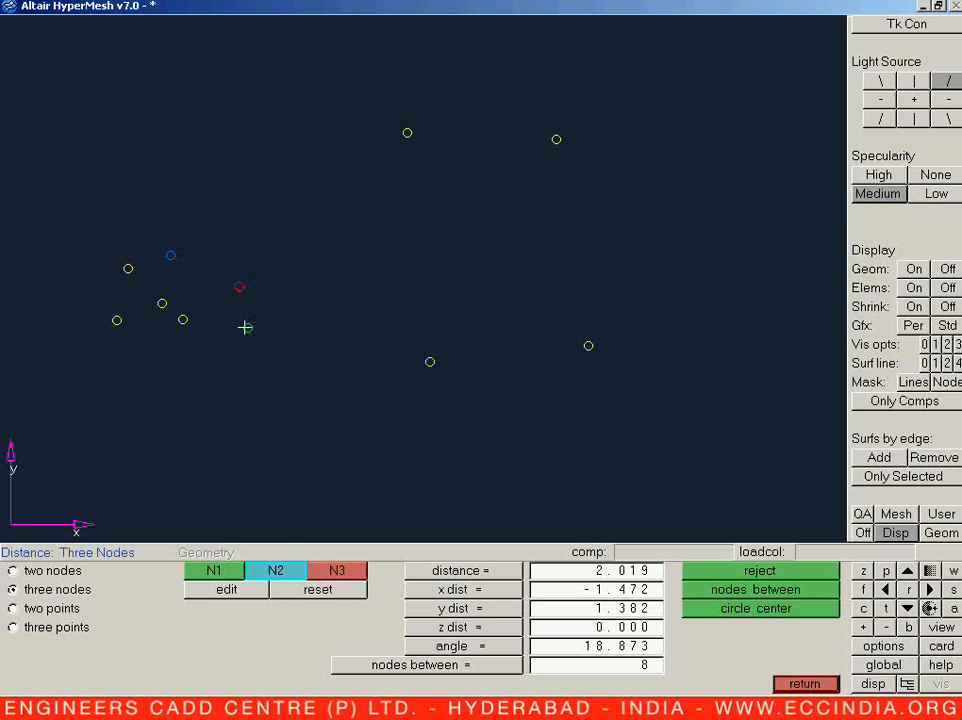
# Compare the two-node and three-node options of the distance tool, and close the tool
pyautogui.click(40, 571)
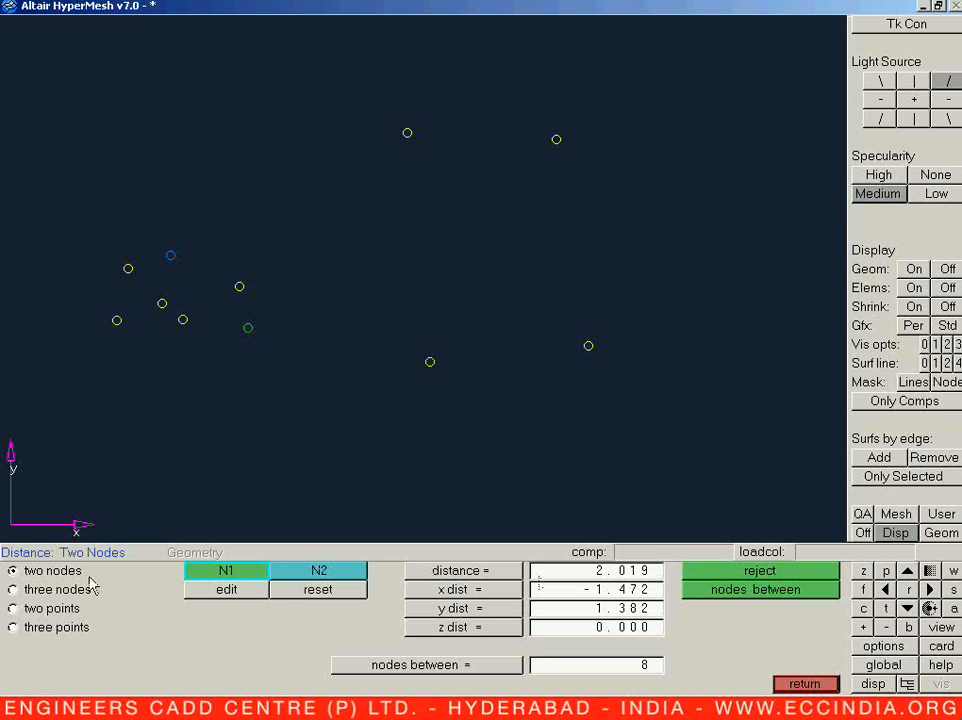
pyautogui.click(60, 590)
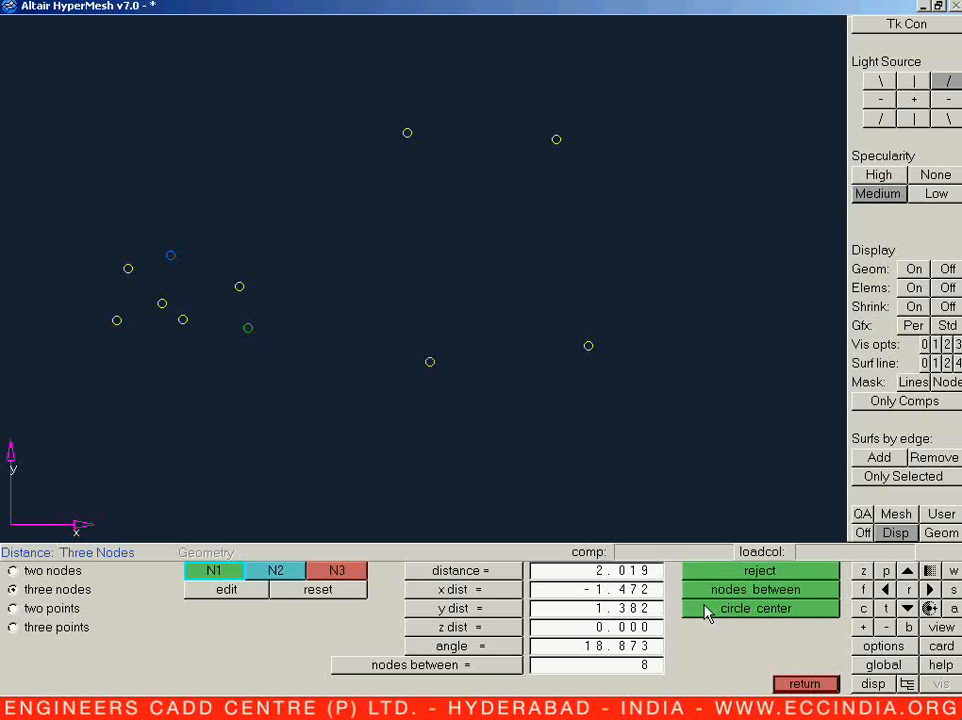
pyautogui.press('Escape')
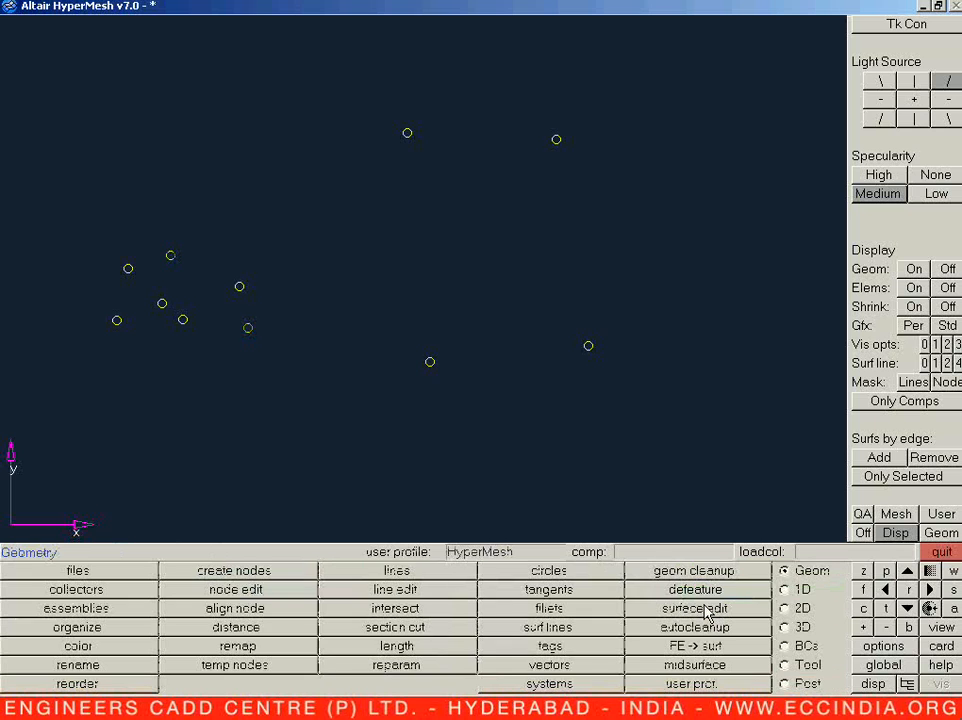